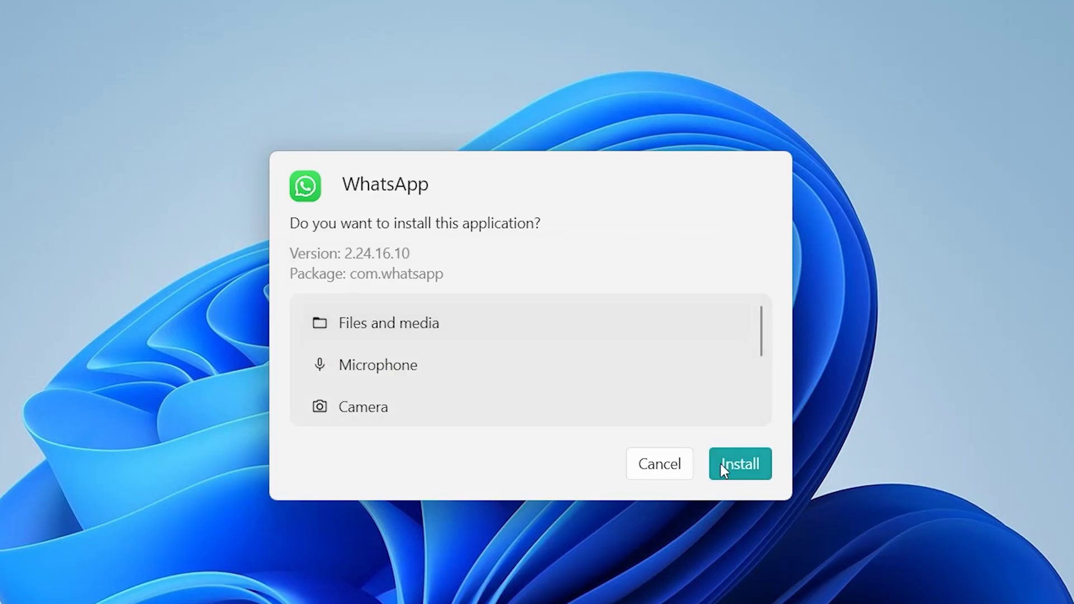
Open 'Turn Windows features on or off' from a 'windows f' Start search and apply the feature changes
{"action": "left_click", "coordinate": [721, 465]}
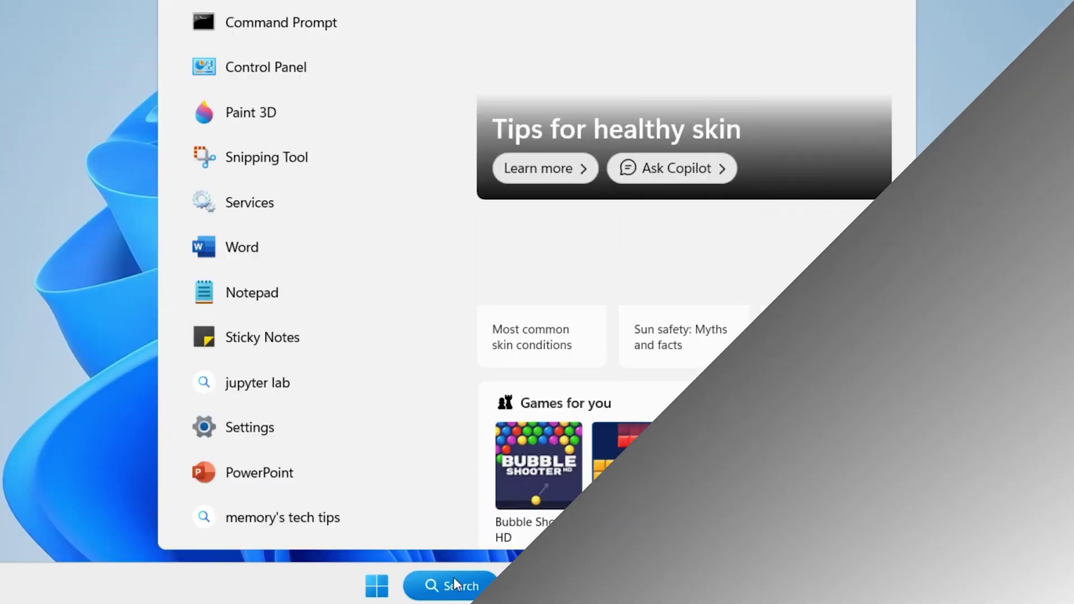
{"action": "type", "text": "windows"}
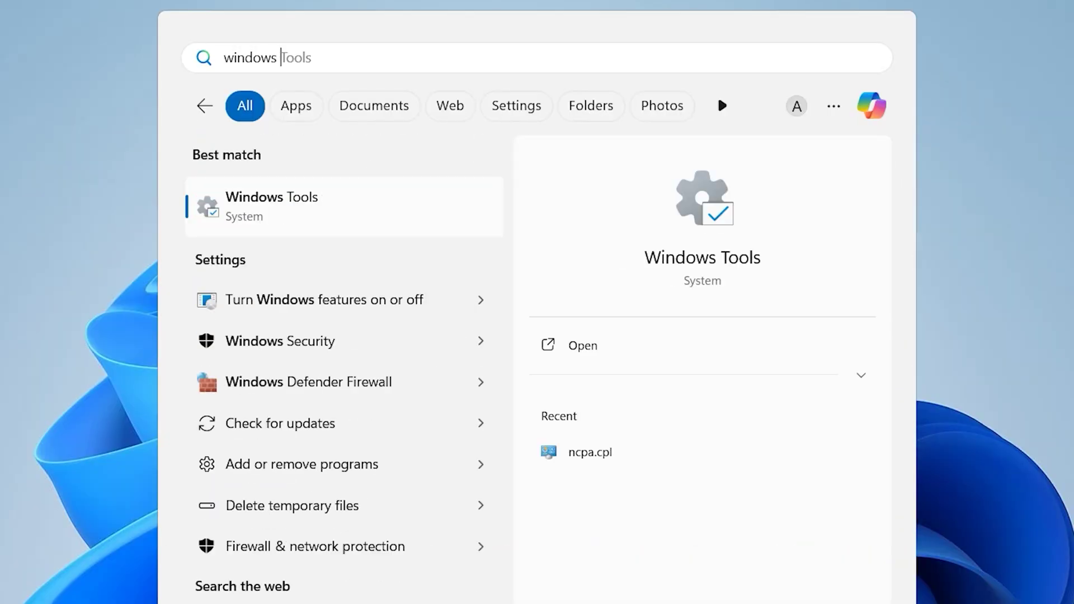
{"action": "type", "text": " f"}
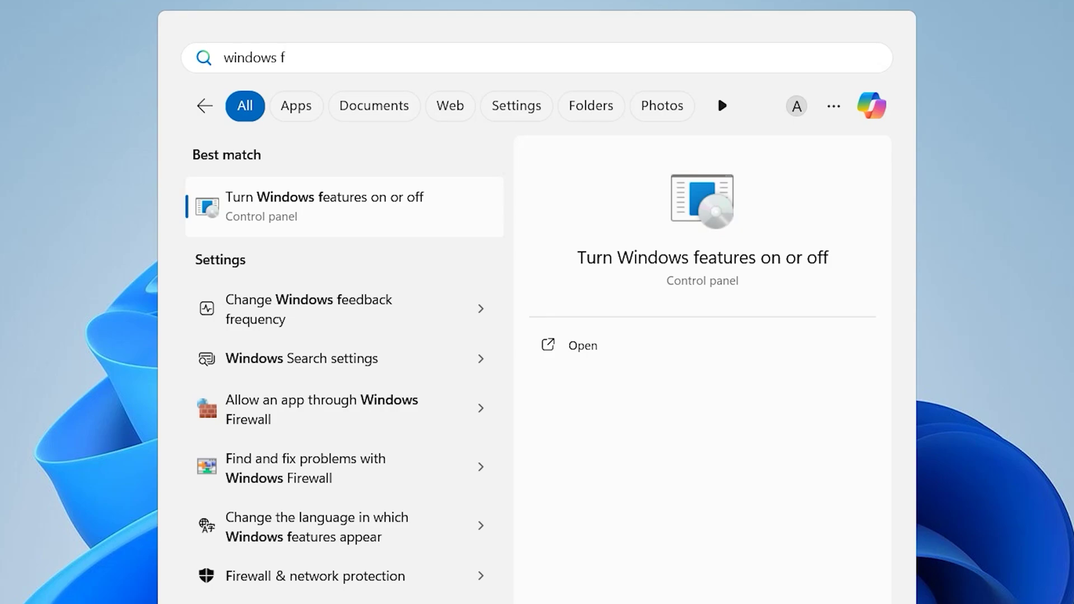
{"action": "left_click", "coordinate": [240, 198]}
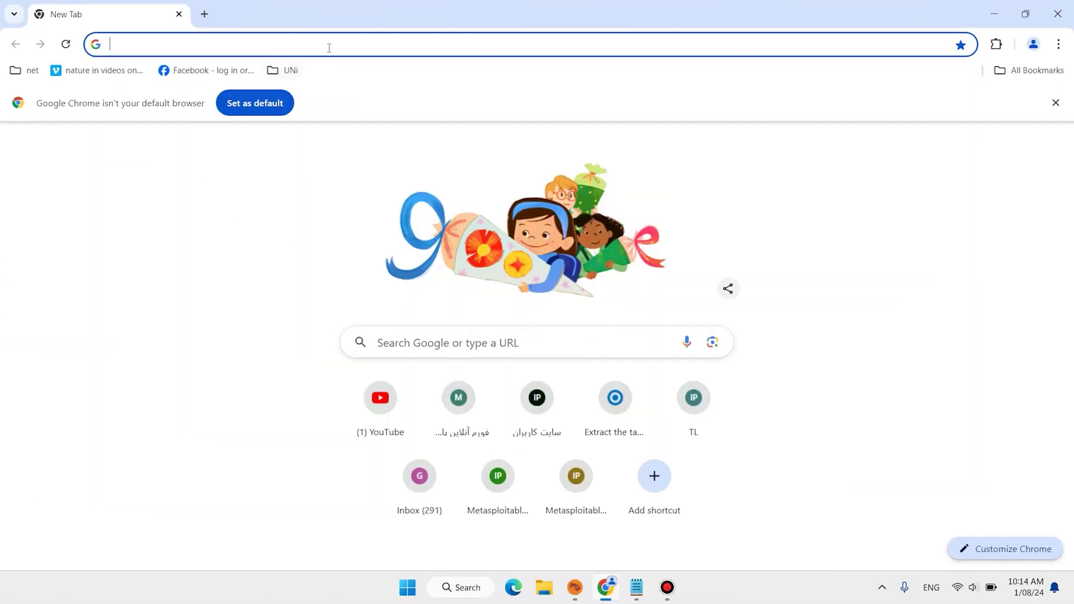
Search Google for 'wsa github' using the address-bar suggestion
{"action": "left_click", "coordinate": [329, 48]}
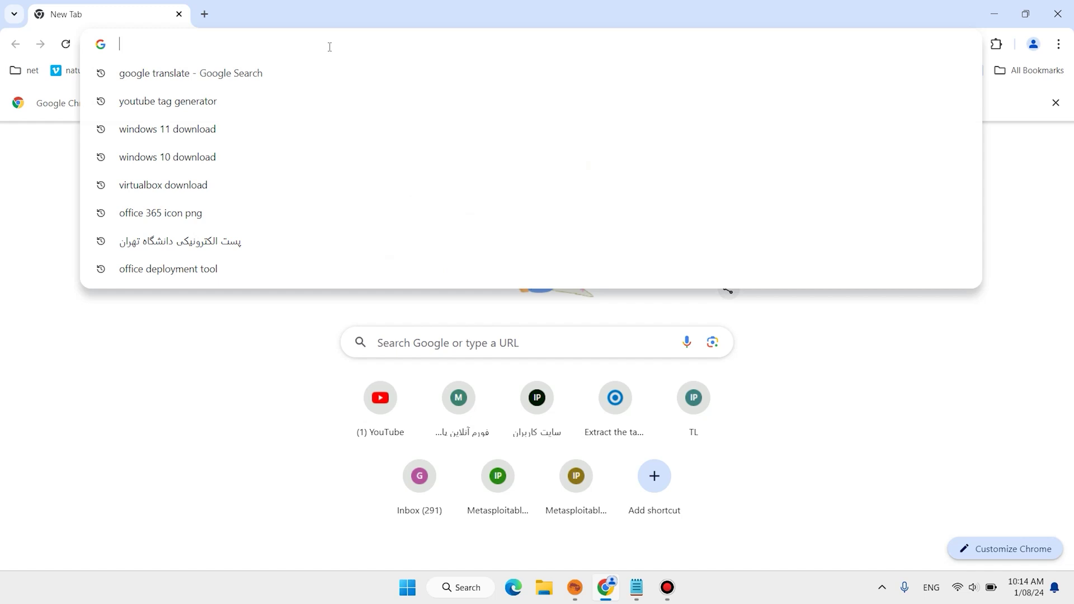
{"action": "type", "text": "wsa gi"}
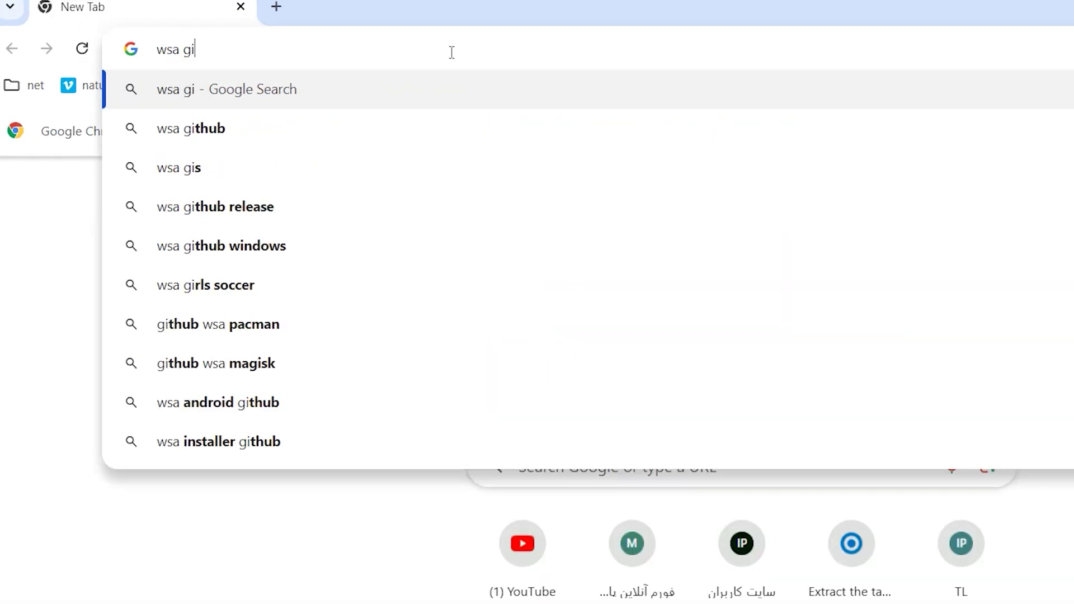
{"action": "key", "text": "Down"}
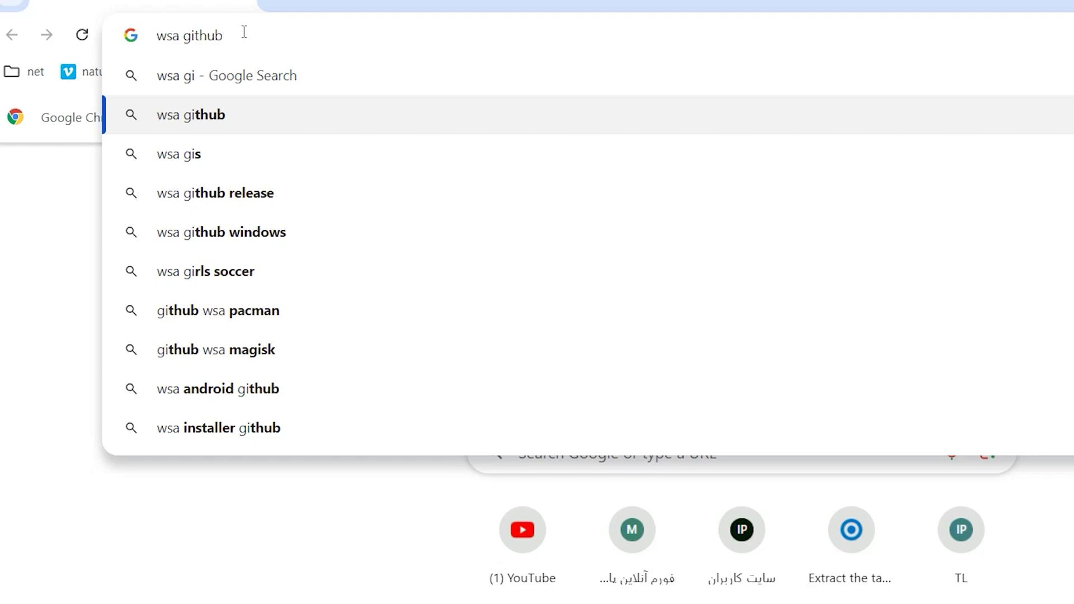
{"action": "key", "text": "Return"}
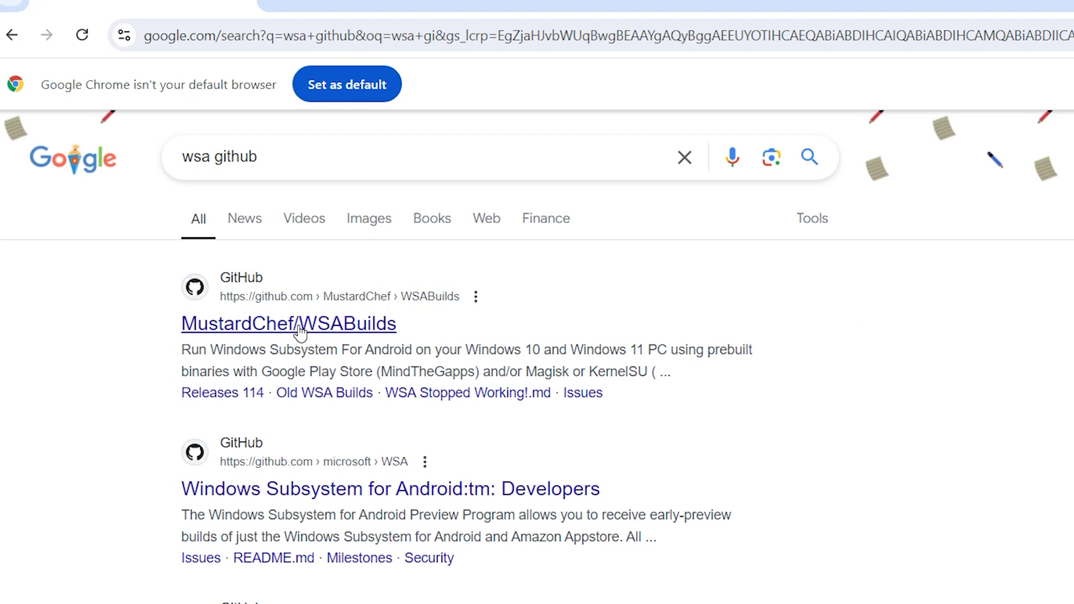
Open the MustardChef/WSABuilds repository and go to its Magisk Delta custom build
{"action": "left_click", "coordinate": [346, 327]}
{"action": "scroll", "coordinate": [628, 222], "scroll_direction": "down", "scroll_amount": 15}
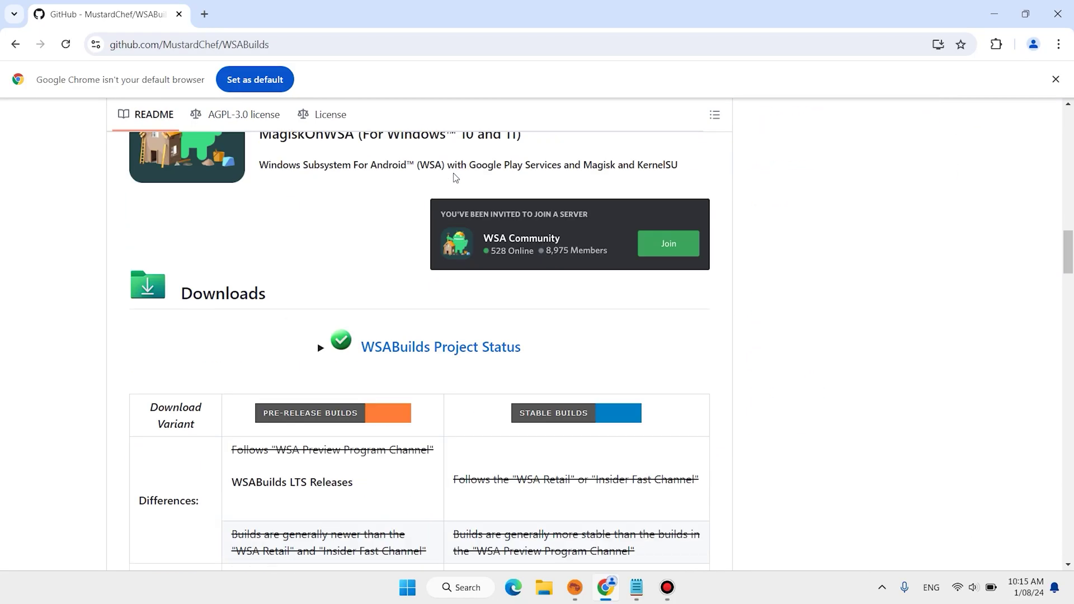
{"action": "scroll", "coordinate": [456, 177], "scroll_direction": "down", "scroll_amount": 15}
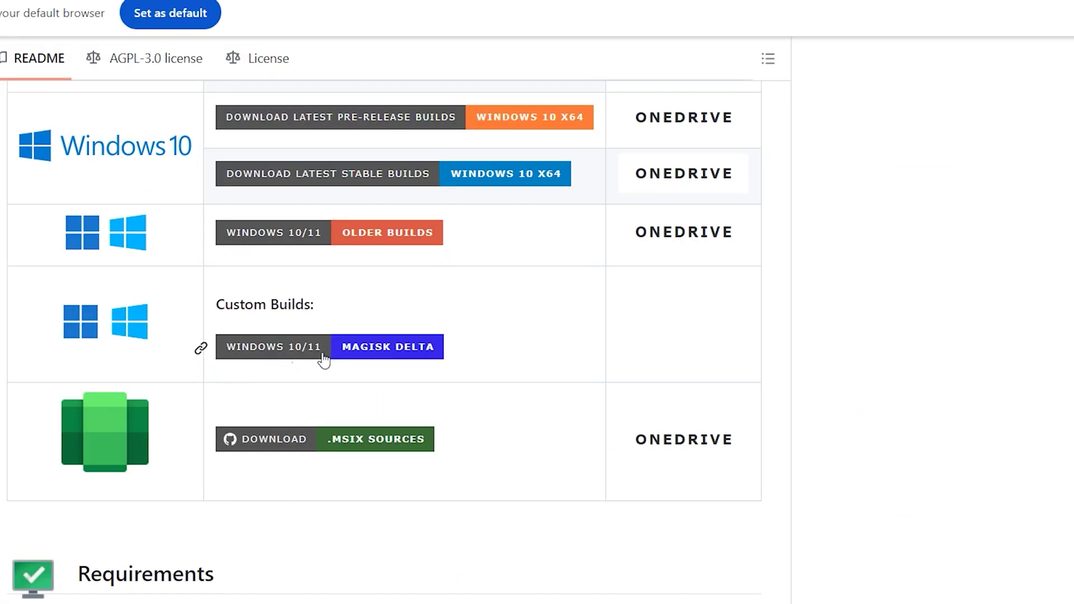
{"action": "left_click", "coordinate": [374, 351]}
{"action": "scroll", "coordinate": [464, 270], "scroll_direction": "down", "scroll_amount": 5}
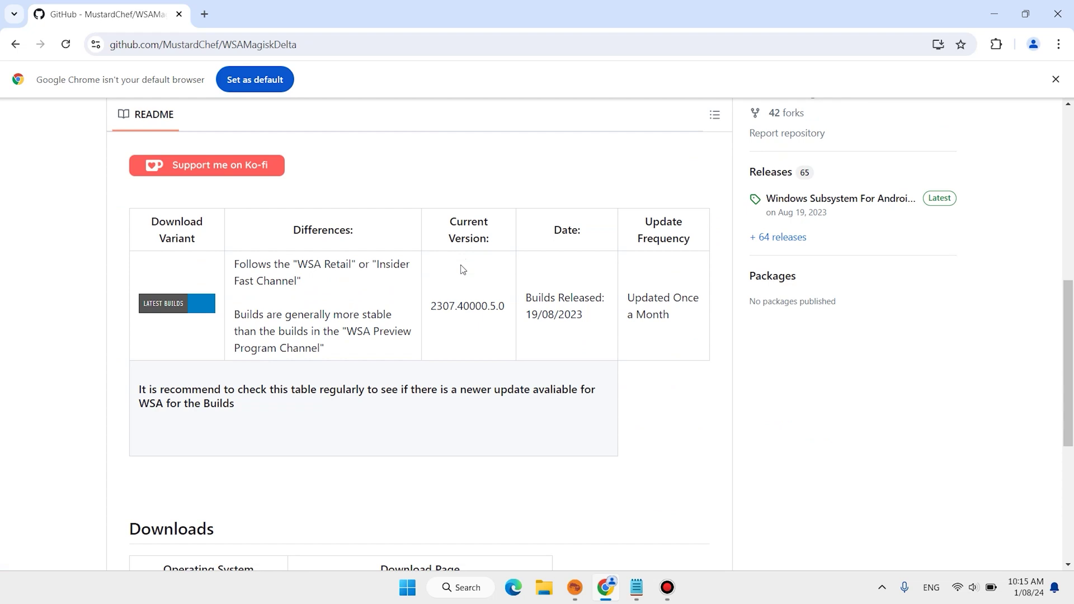
{"action": "scroll", "coordinate": [463, 270], "scroll_direction": "down", "scroll_amount": 5}
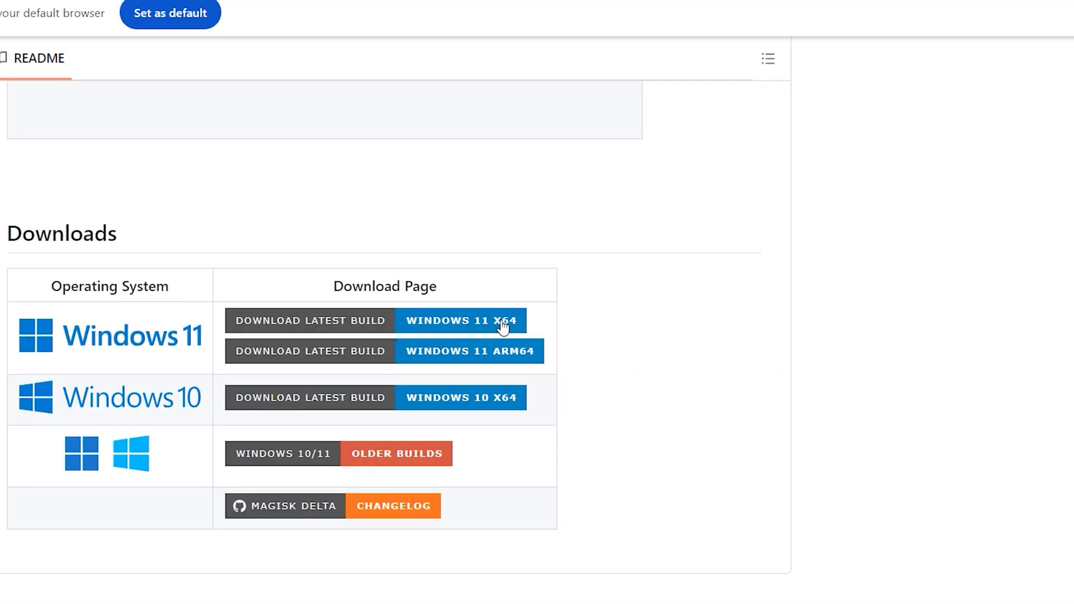
Download the Windows 11 x64 WSA 2307.40000.5.0 build as the 663 MB .7z archive
{"action": "left_click", "coordinate": [503, 327]}
{"action": "scroll", "coordinate": [448, 245], "scroll_direction": "down", "scroll_amount": 10}
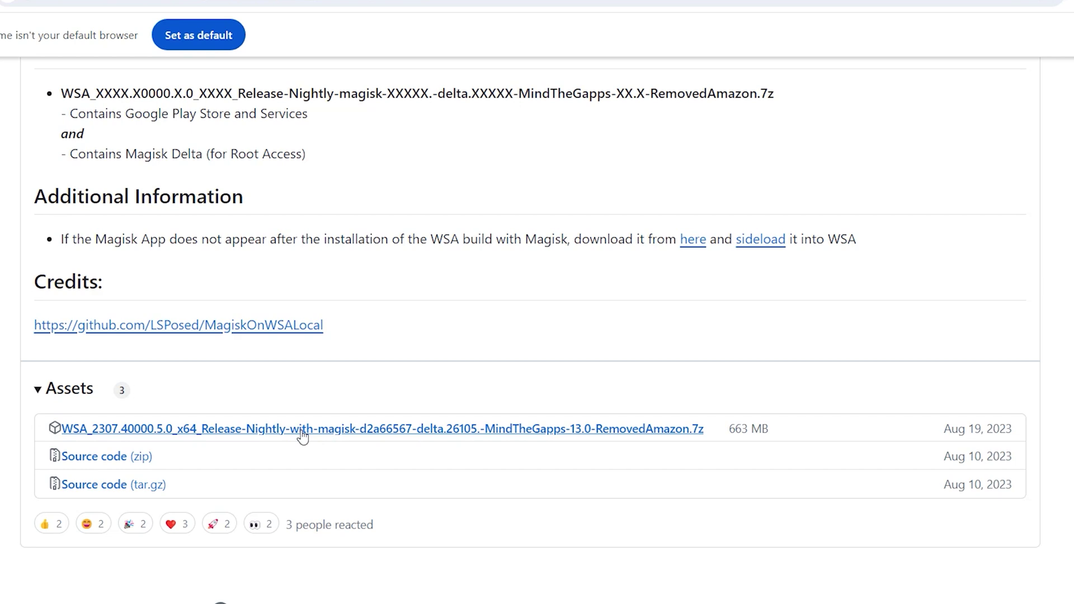
{"action": "left_click", "coordinate": [302, 435]}
{"action": "left_click", "coordinate": [1008, 44]}
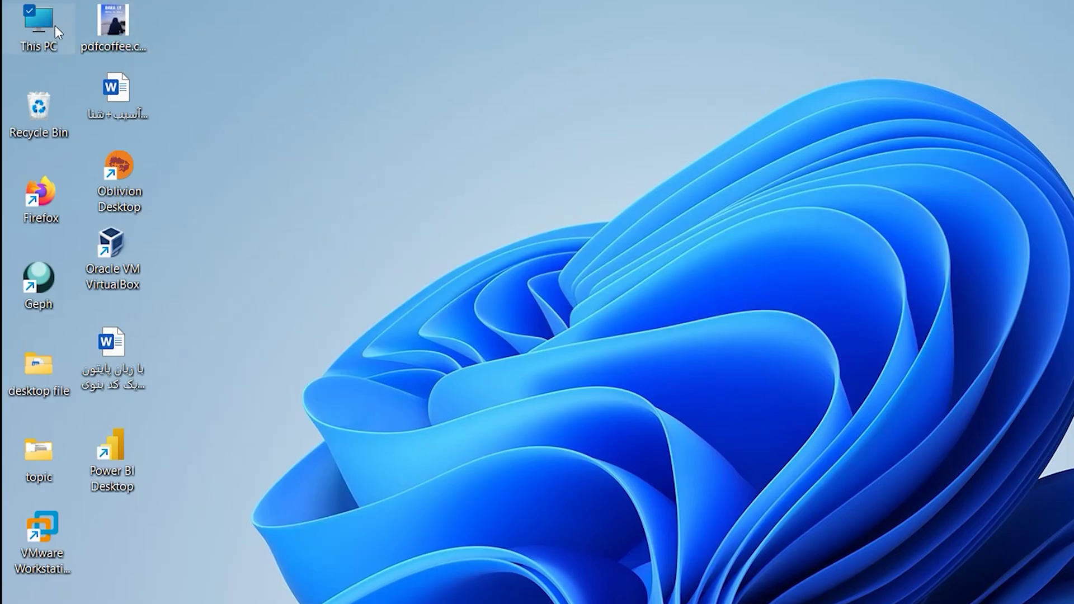
Extract the WSA .7z in Downloads with WinRAR 'Extract Here' and open the extracted folder
{"action": "double_click", "coordinate": [54, 25]}
{"action": "left_click", "coordinate": [102, 309]}
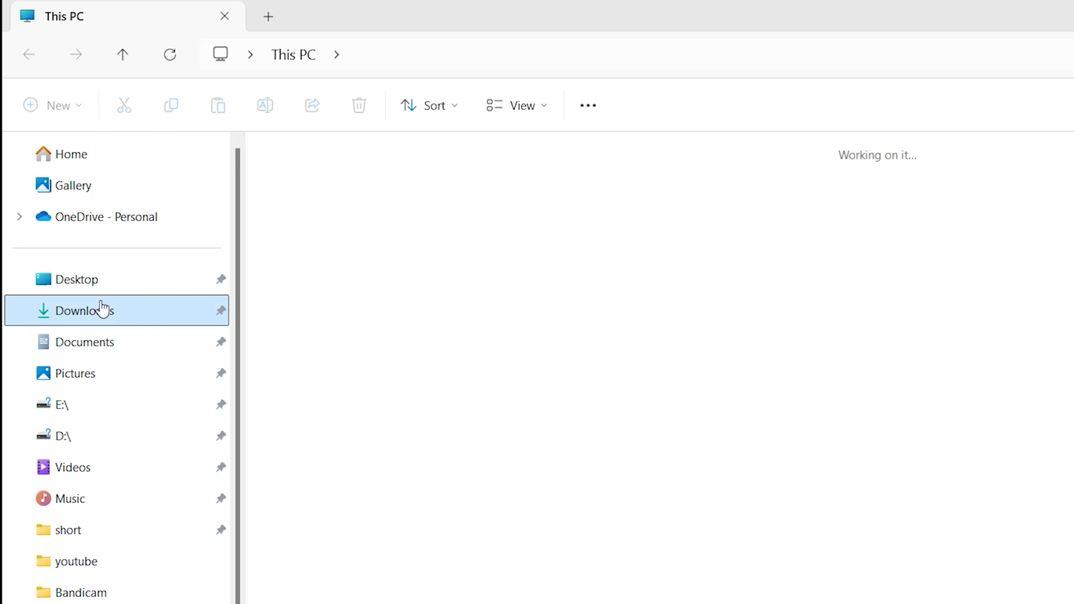
{"action": "left_click_drag", "start_coordinate": [715, 259], "coordinate": [520, 219]}
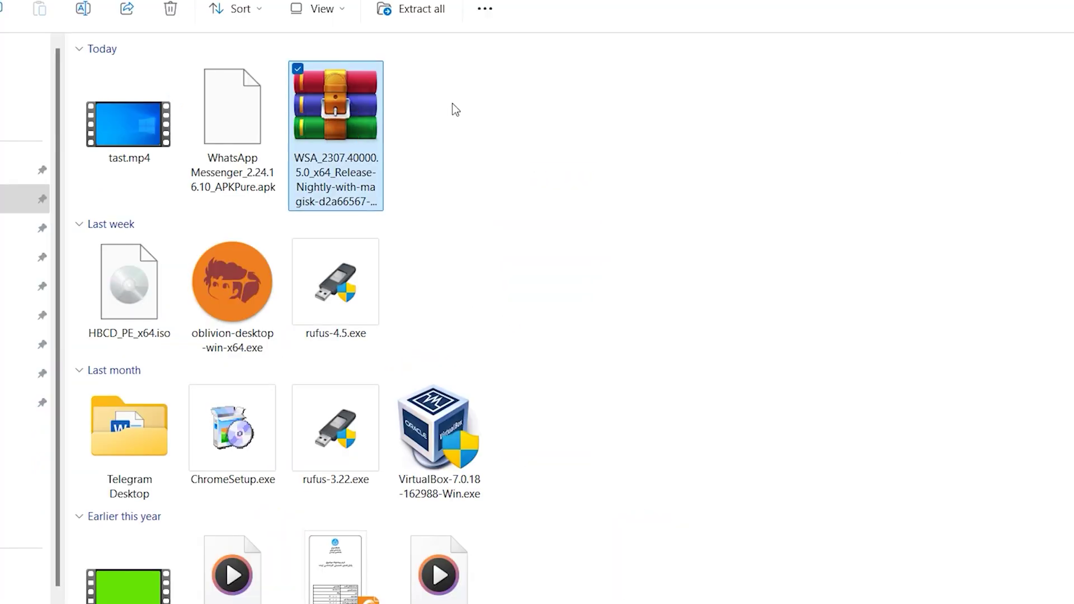
{"action": "right_click", "coordinate": [343, 103]}
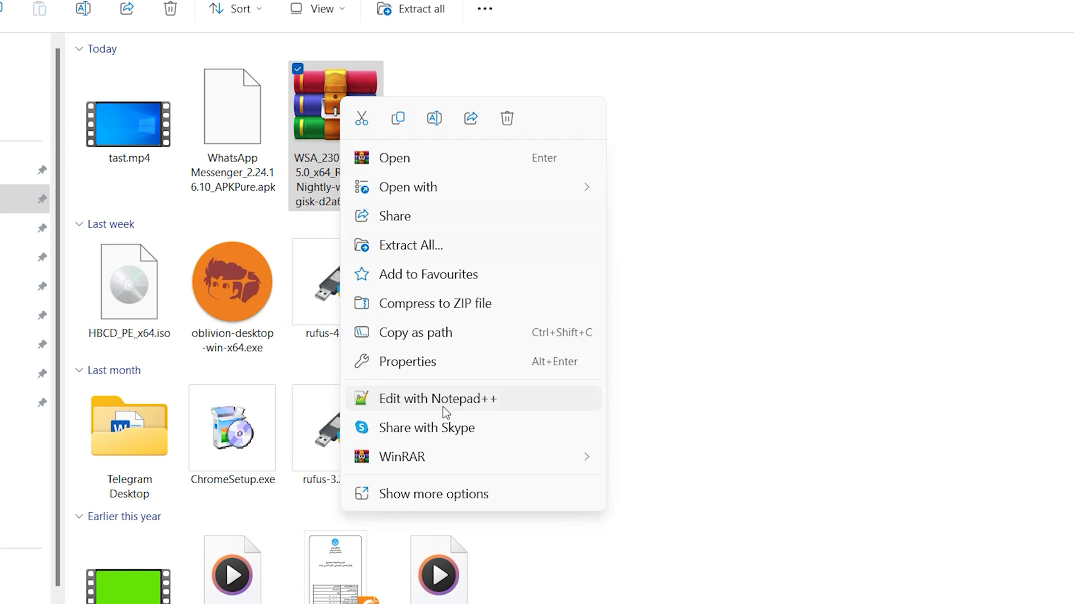
{"action": "left_click", "coordinate": [569, 462]}
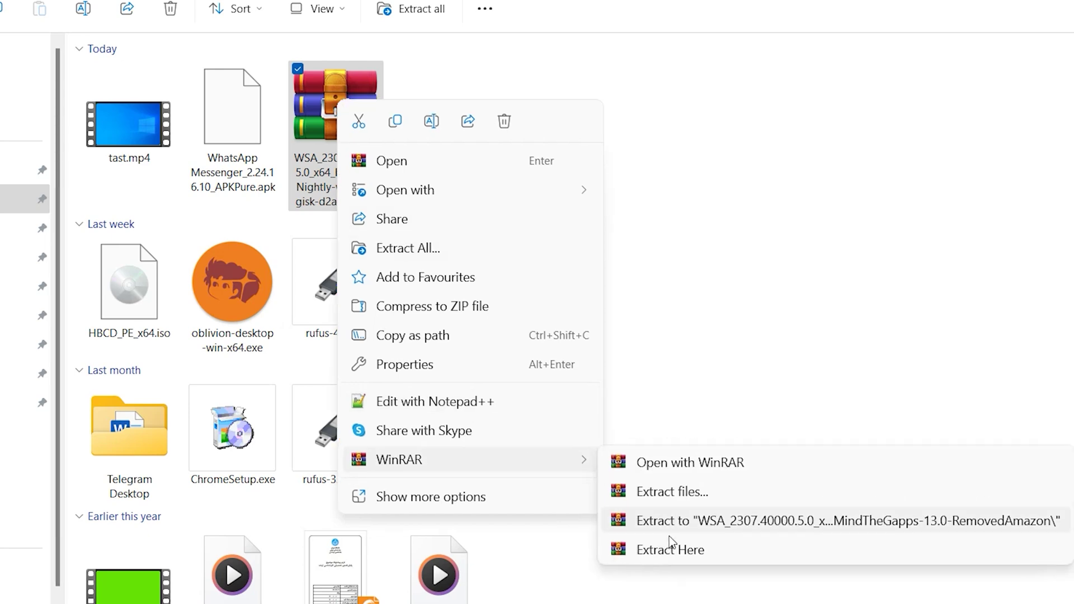
{"action": "left_click", "coordinate": [664, 550]}
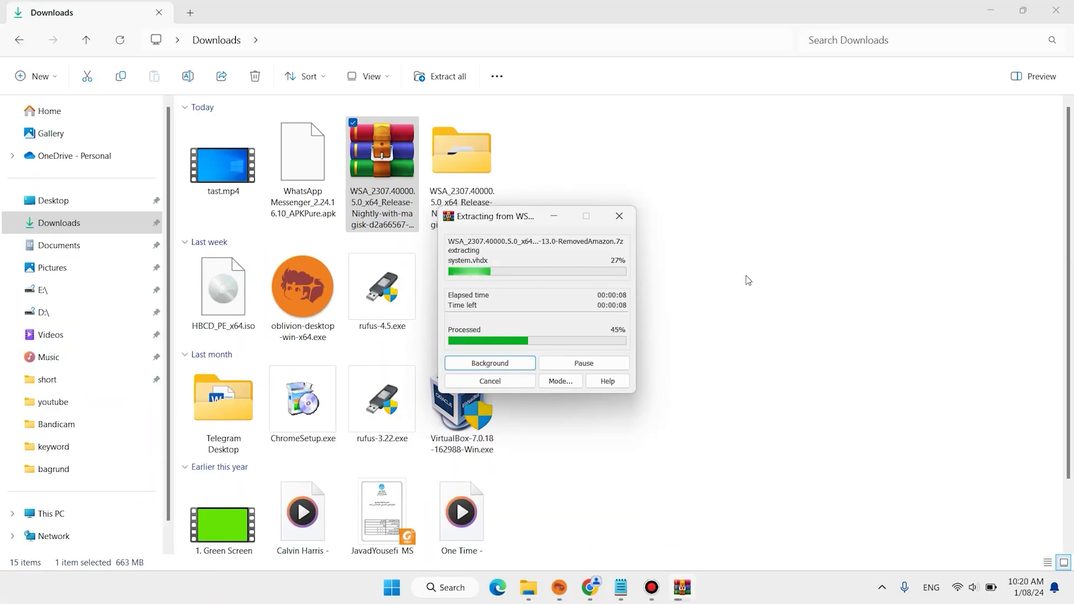
{"action": "scroll", "coordinate": [237, 490], "scroll_direction": "down", "scroll_amount": 3}
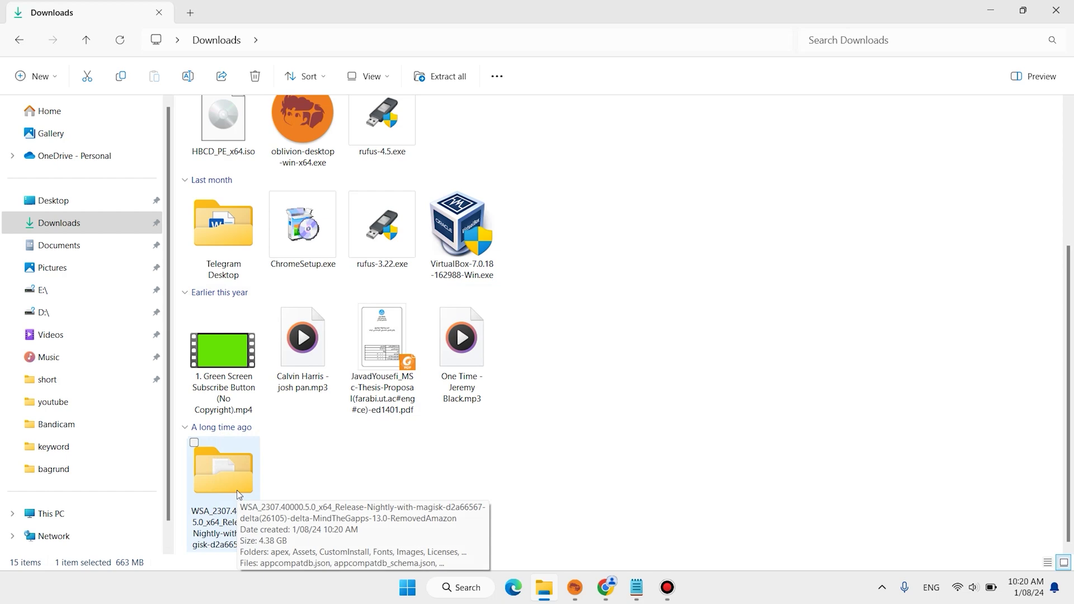
{"action": "left_click", "coordinate": [223, 474]}
{"action": "double_click", "coordinate": [224, 475]}
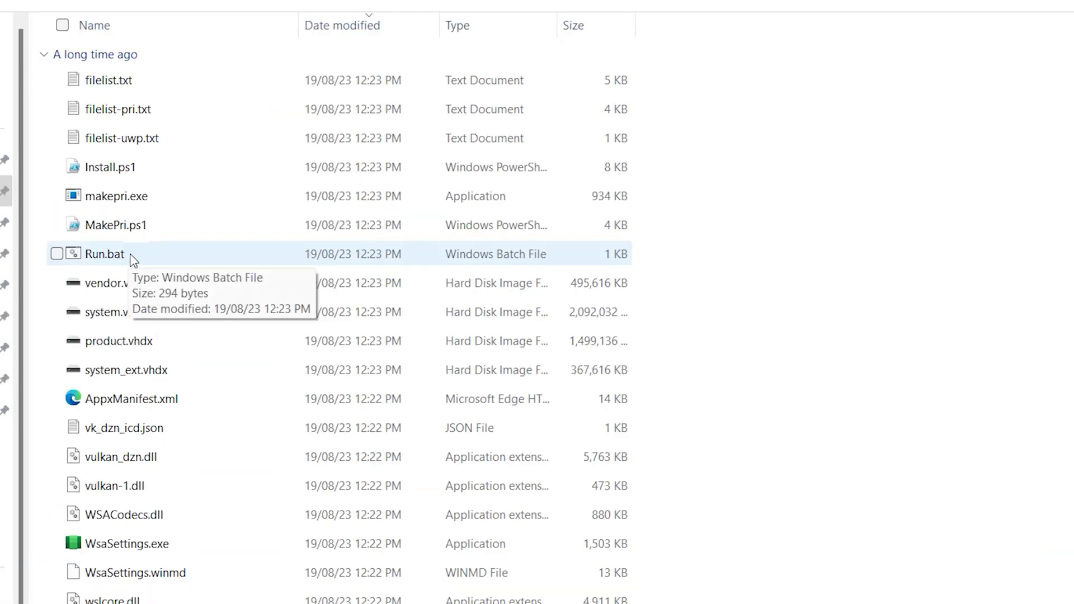
Run Run.bat and continue without sharing diagnostic data until it reports 'All Done!'
{"action": "left_click", "coordinate": [133, 259]}
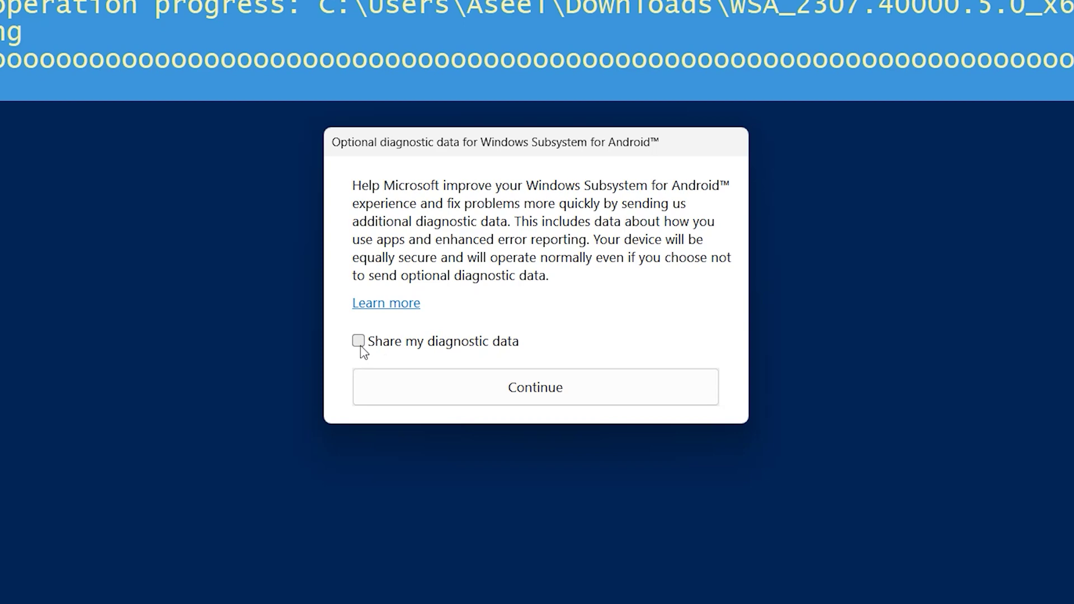
{"action": "left_click", "coordinate": [516, 399]}
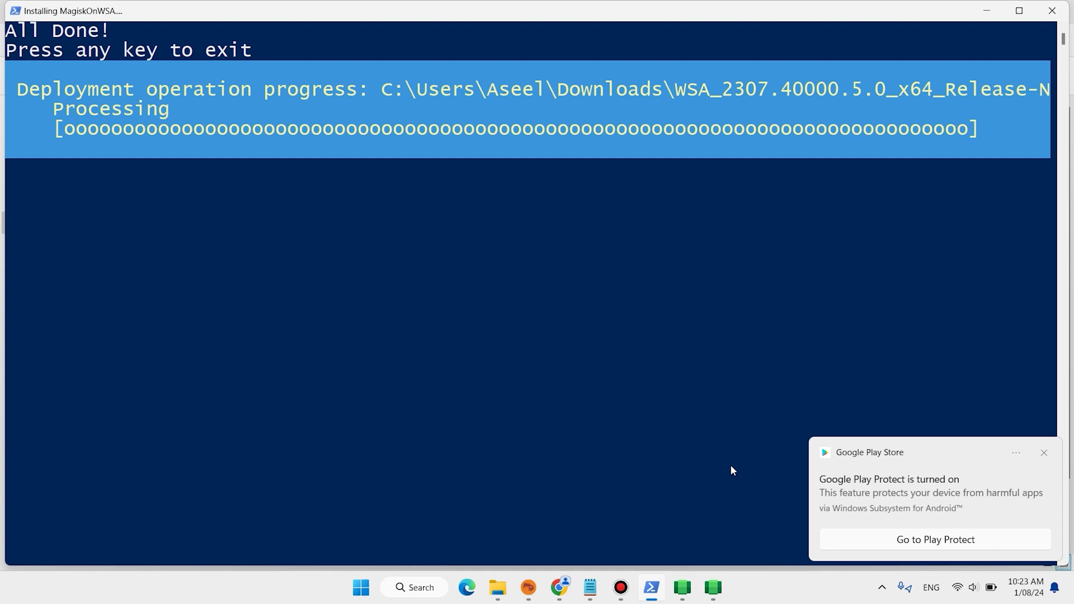
Bring up Google Play Store and submit the Google account's email and password to sign in
{"action": "left_click", "coordinate": [945, 490]}
{"action": "mouse_move", "coordinate": [684, 598]}
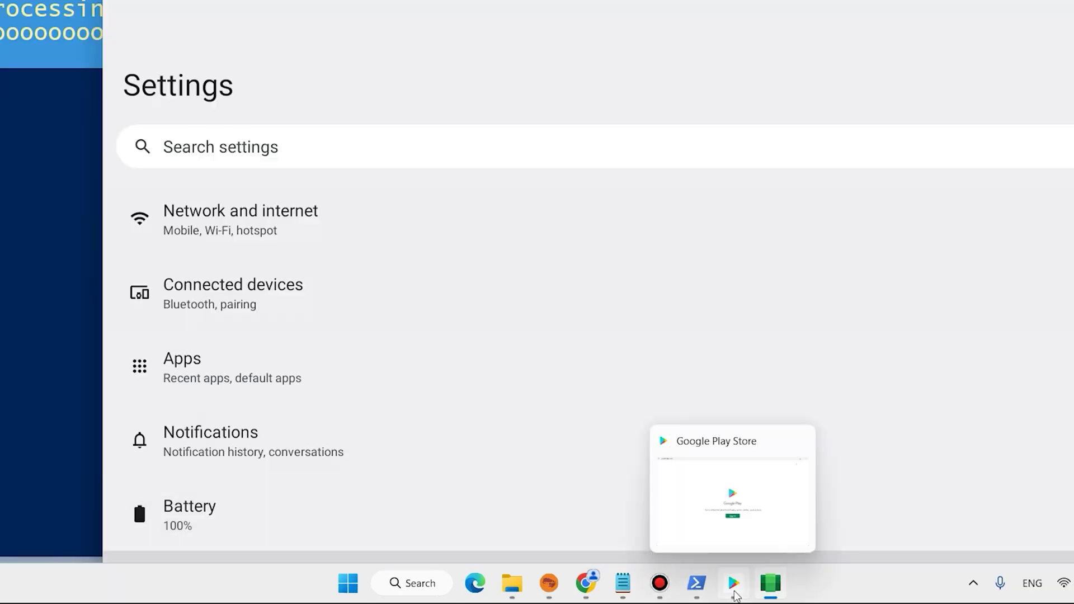
{"action": "left_click", "coordinate": [735, 594]}
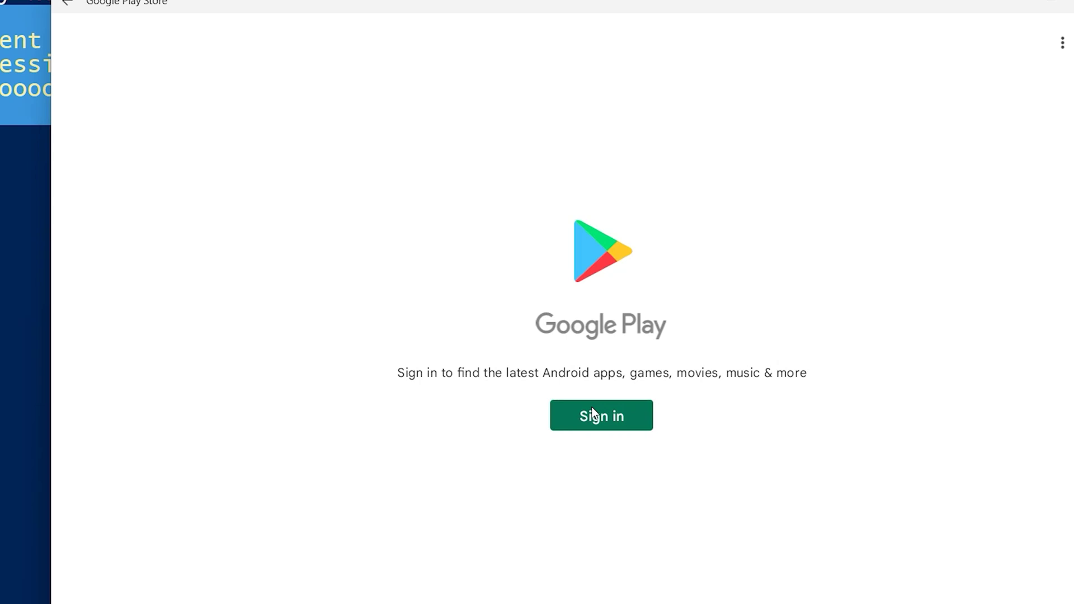
{"action": "left_click", "coordinate": [616, 352]}
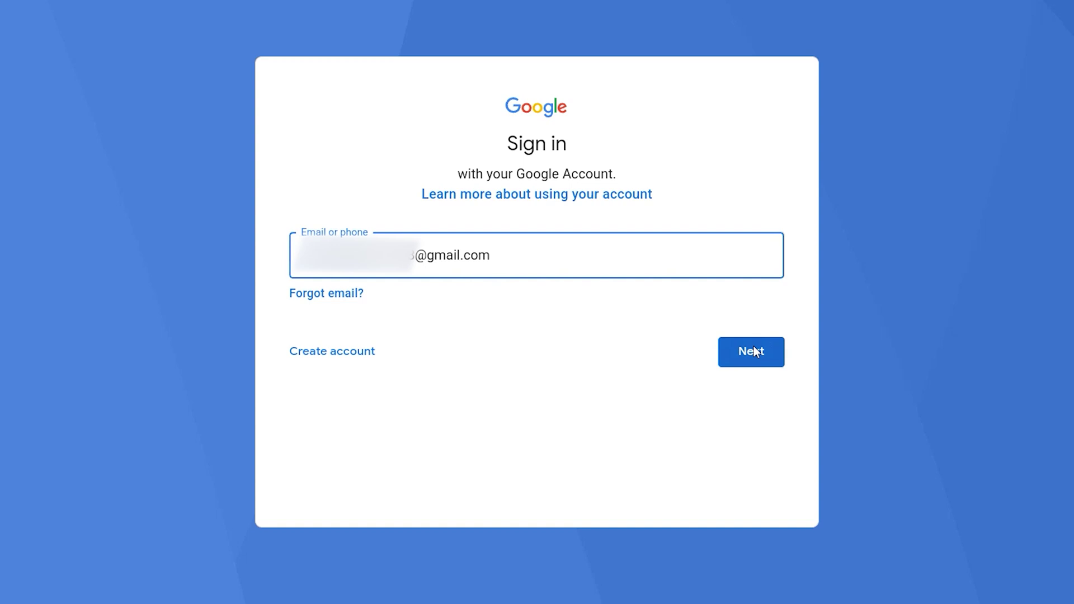
{"action": "left_click", "coordinate": [754, 351]}
{"action": "key", "text": "ctrl+v"}
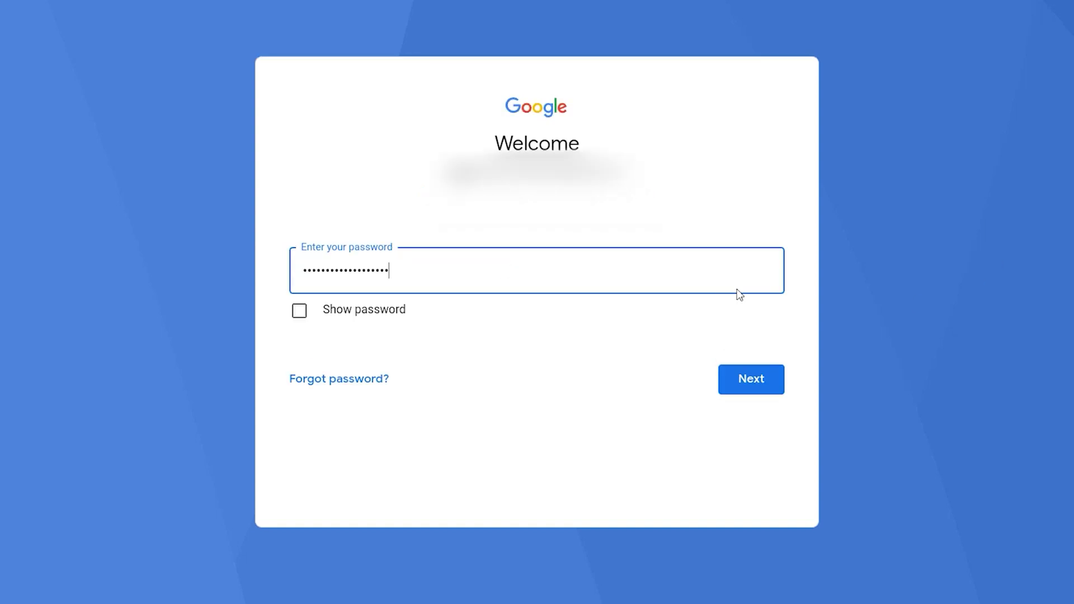
{"action": "left_click", "coordinate": [761, 380]}
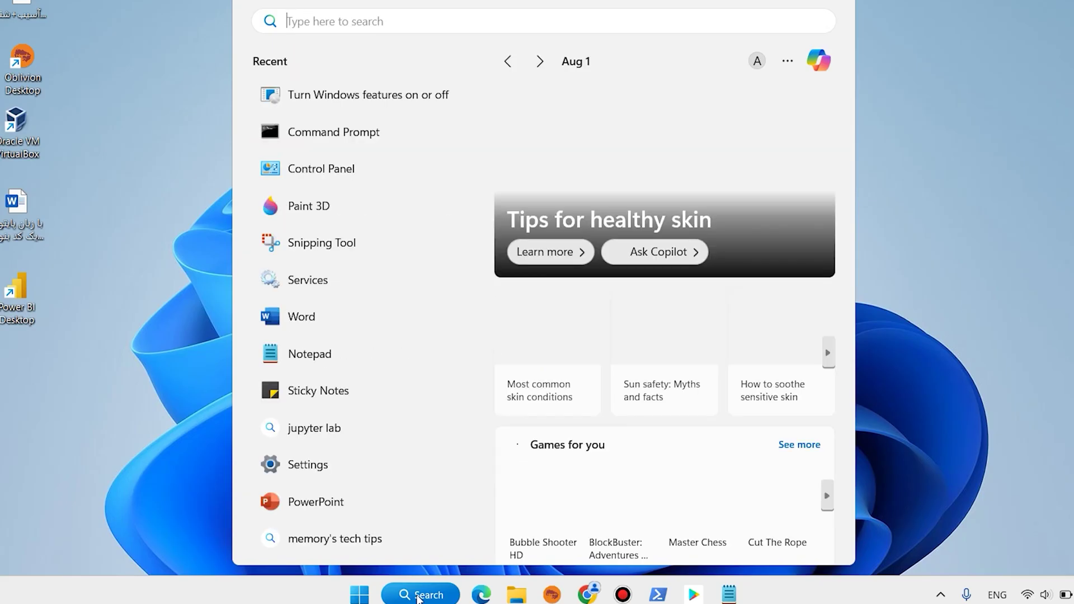
Turn on Developer mode in WSA Advanced settings and allow it through the firewall
{"action": "type", "text": "windows"}
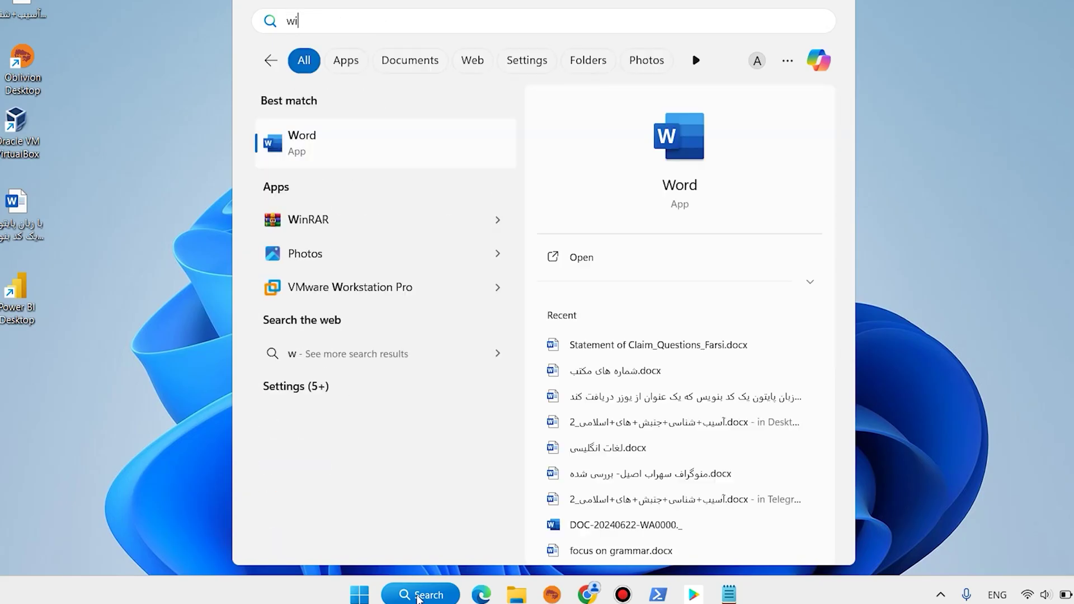
{"action": "type", "text": " s"}
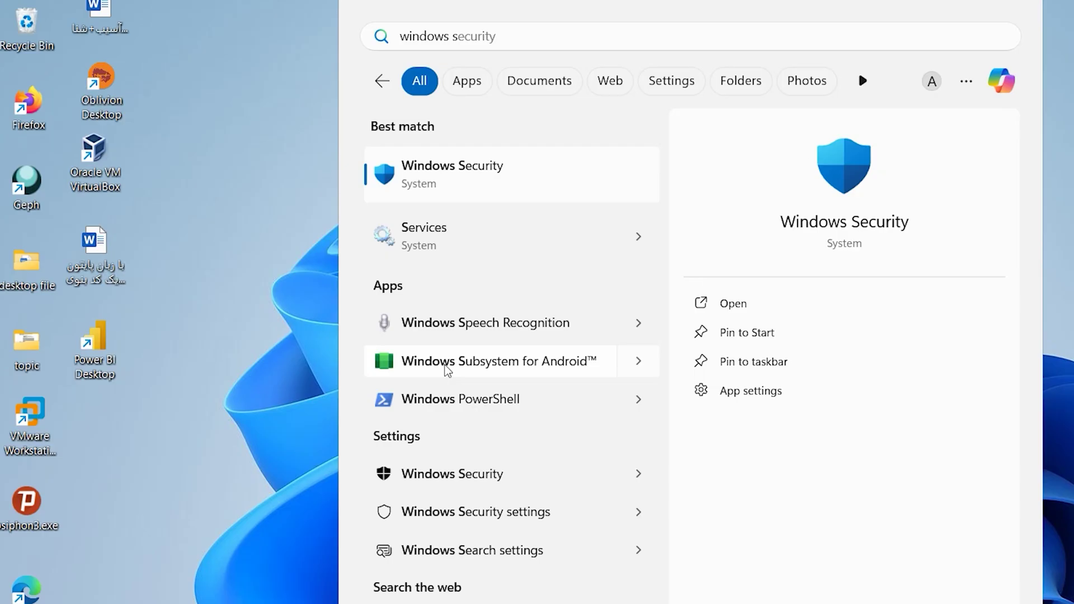
{"action": "left_click", "coordinate": [447, 370]}
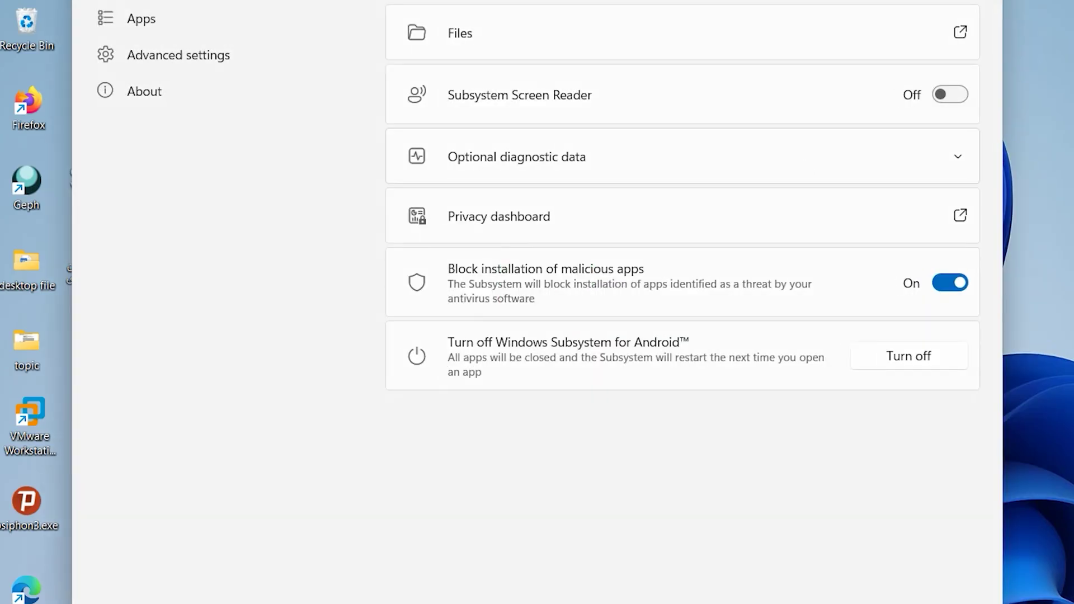
{"action": "left_click", "coordinate": [275, 55]}
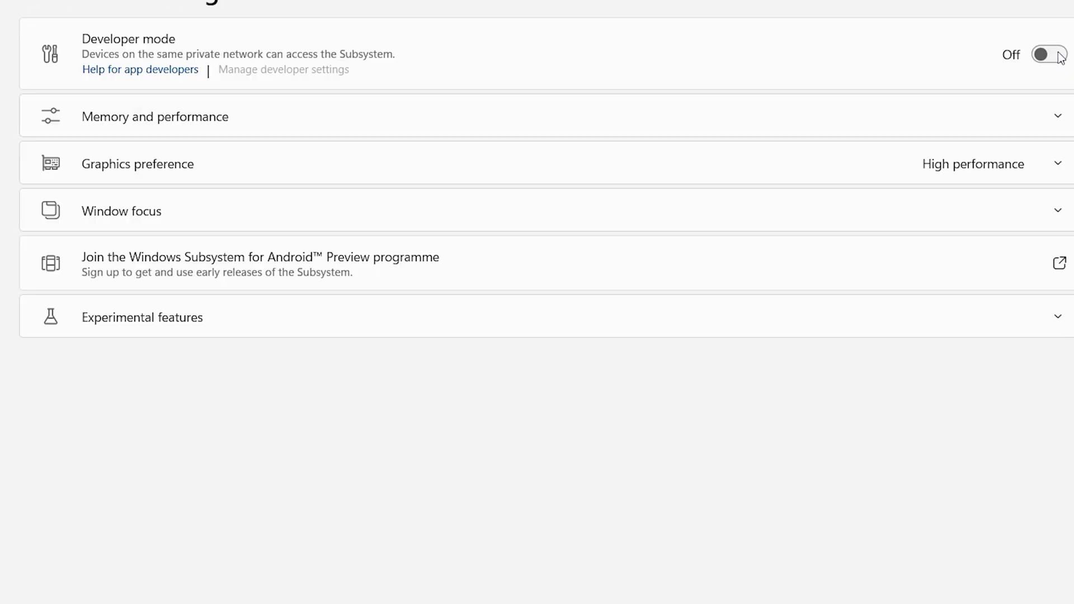
{"action": "left_click", "coordinate": [1061, 57]}
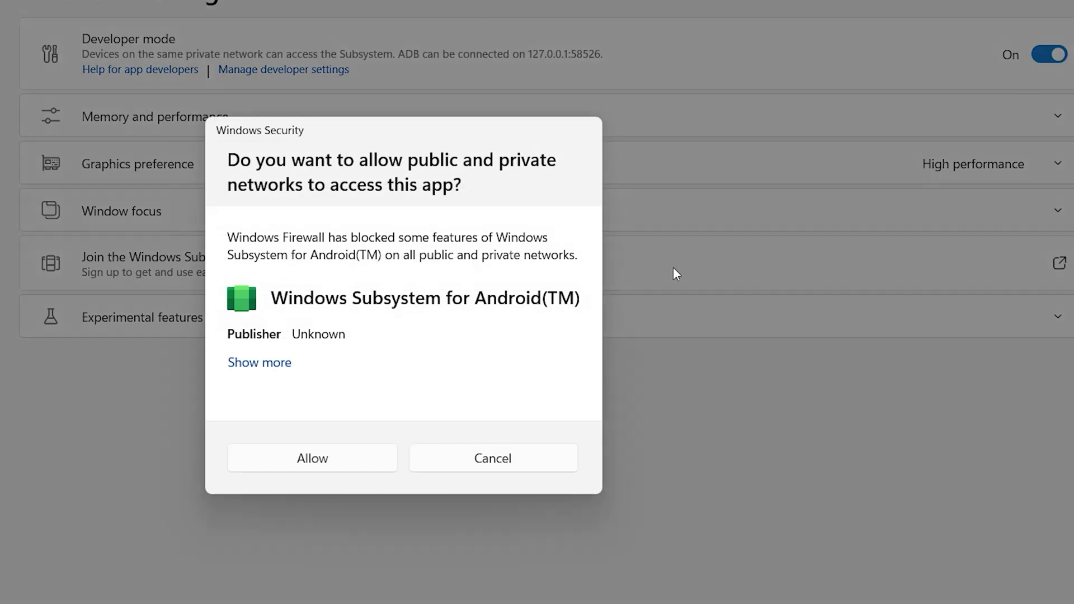
{"action": "left_click", "coordinate": [328, 462]}
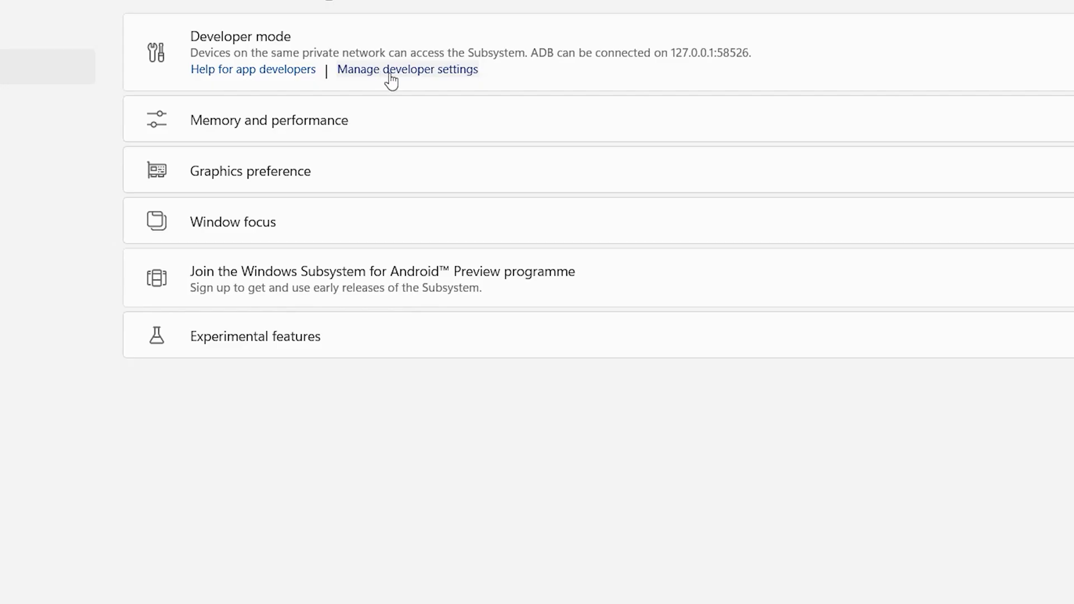
Confirm USB debugging is enabled in Android developer options, then search Google for 'wsa pacman'
{"action": "left_click", "coordinate": [391, 71]}
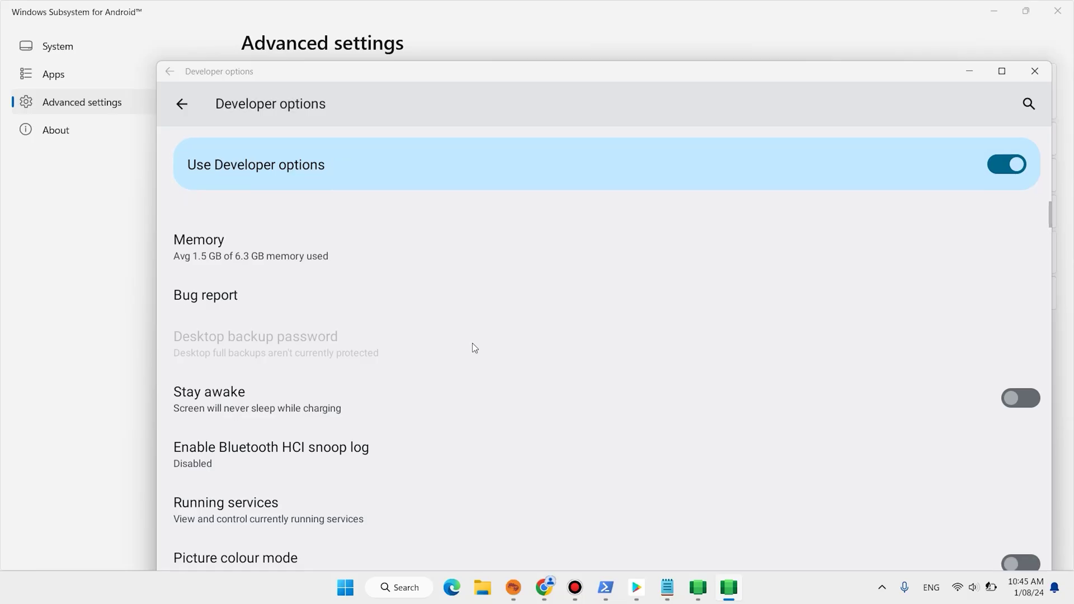
{"action": "scroll", "coordinate": [472, 341], "scroll_direction": "down", "scroll_amount": 10}
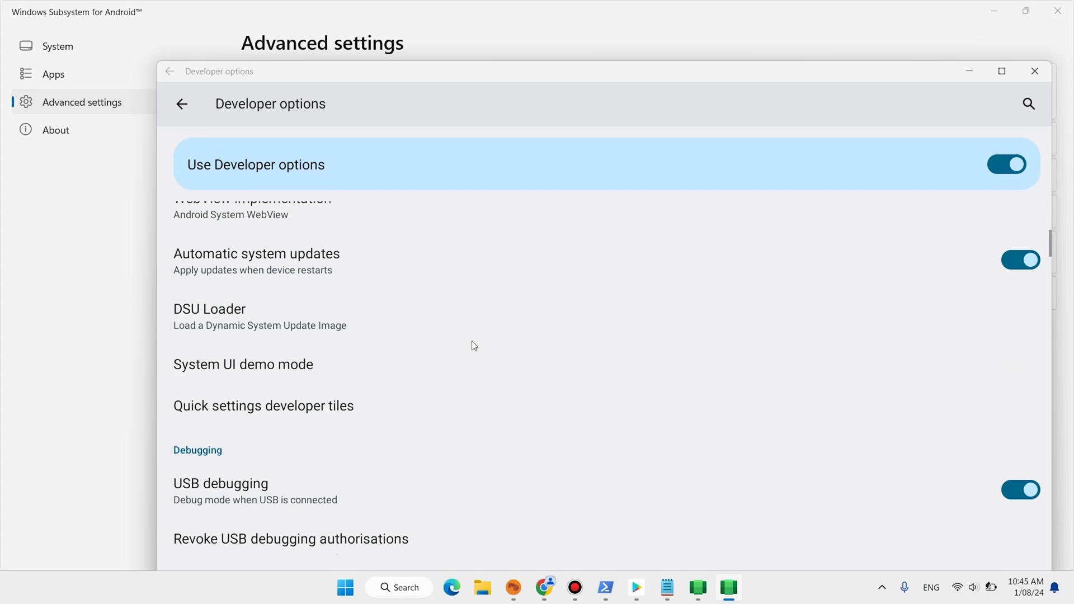
{"action": "scroll", "coordinate": [473, 336], "scroll_direction": "down", "scroll_amount": 1}
{"action": "scroll", "coordinate": [425, 325], "scroll_direction": "up", "scroll_amount": 2}
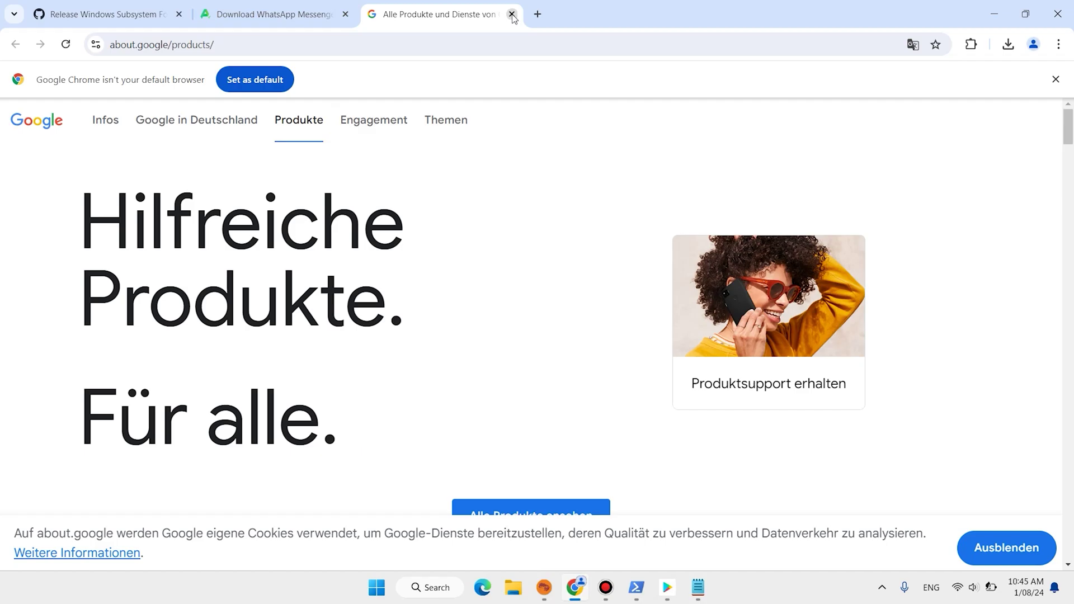
{"action": "left_click", "coordinate": [511, 14]}
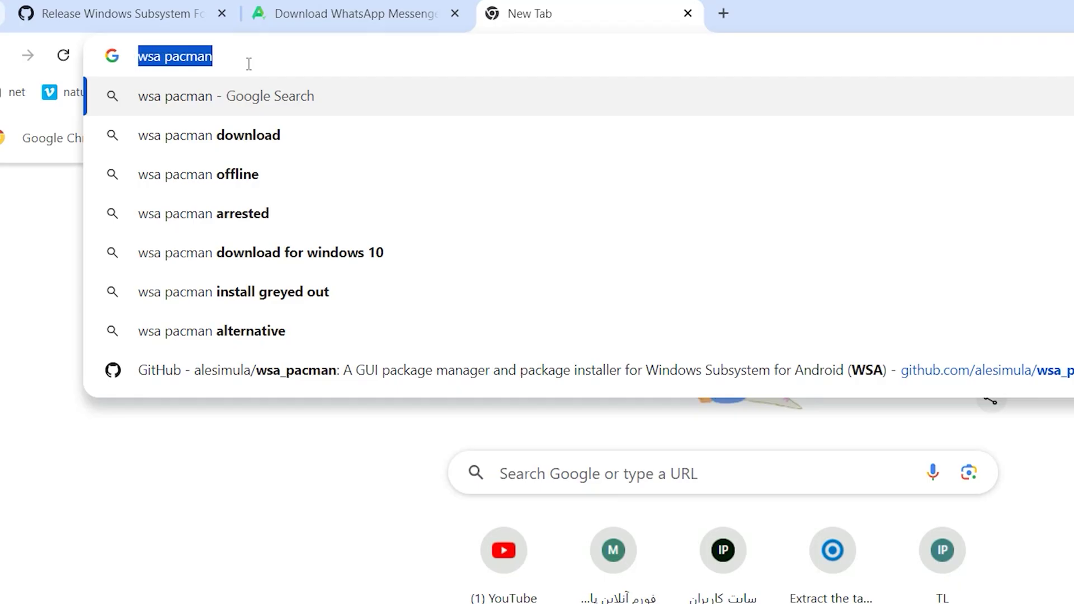
{"action": "key", "text": "Return"}
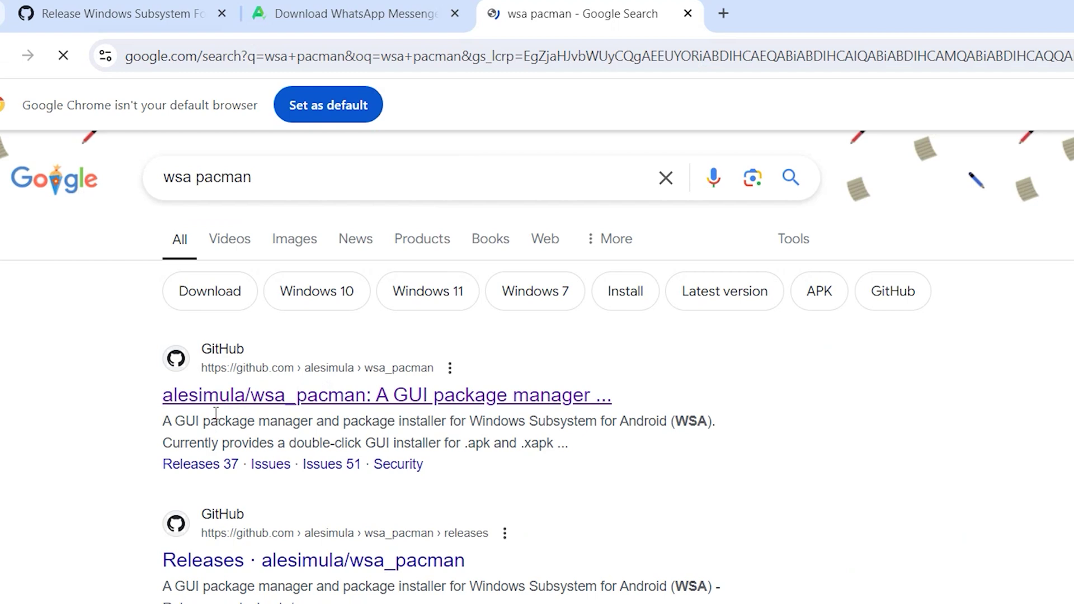
Download WSA-pacman-v1.5.0-installer.exe from the alesimula/wsa_pacman v1.5.0 release, then close Chrome
{"action": "left_click", "coordinate": [403, 402]}
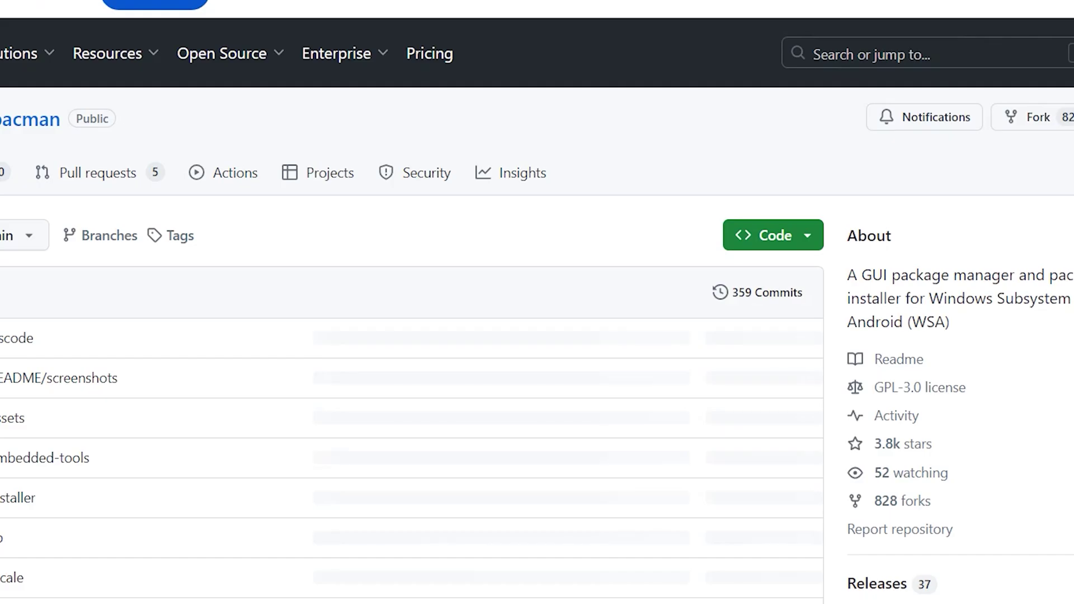
{"action": "scroll", "coordinate": [1073, 483], "scroll_direction": "down", "scroll_amount": 3}
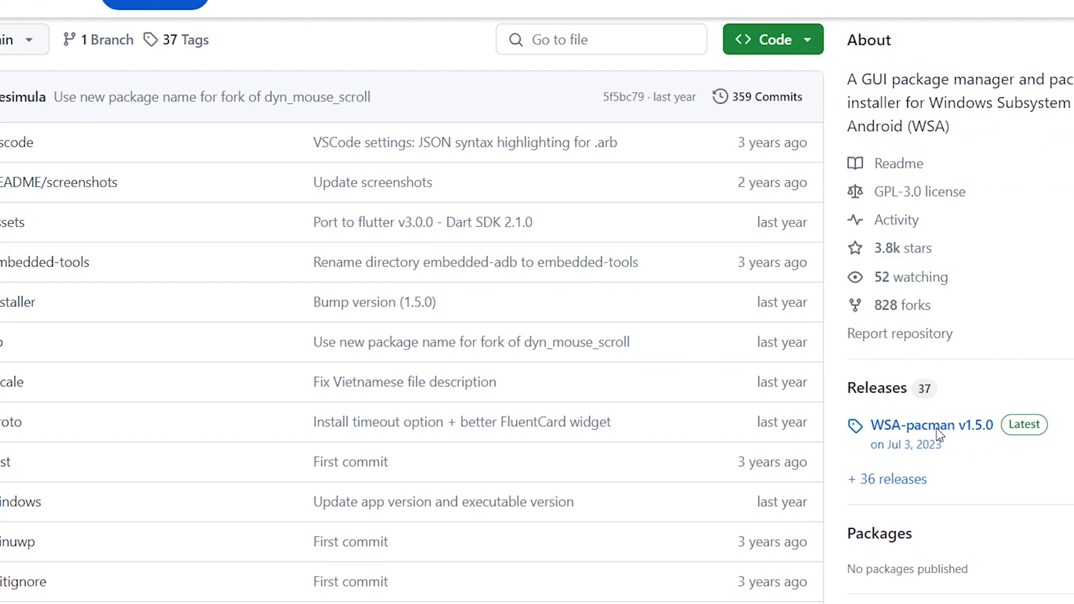
{"action": "left_click", "coordinate": [937, 430]}
{"action": "scroll", "coordinate": [556, 185], "scroll_direction": "down", "scroll_amount": 5}
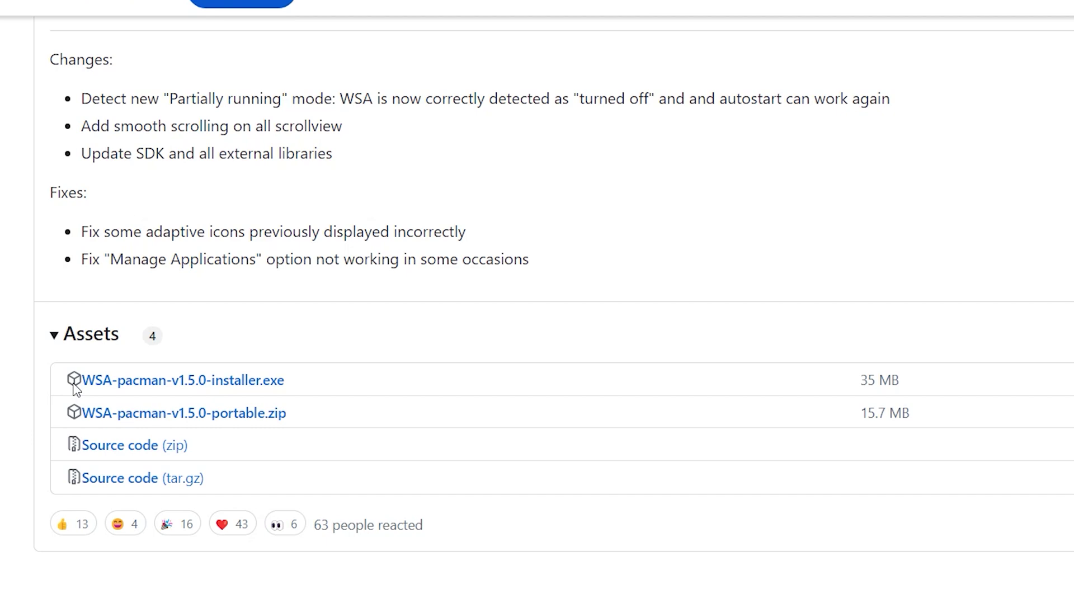
{"action": "left_click", "coordinate": [164, 385]}
{"action": "left_click", "coordinate": [1008, 49]}
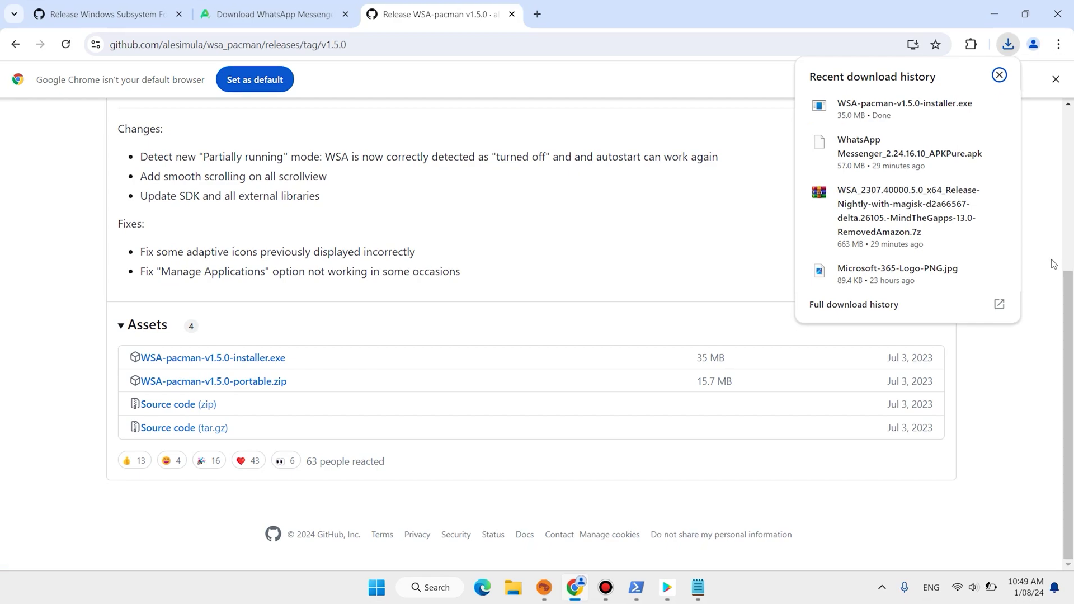
{"action": "left_click", "coordinate": [1057, 14]}
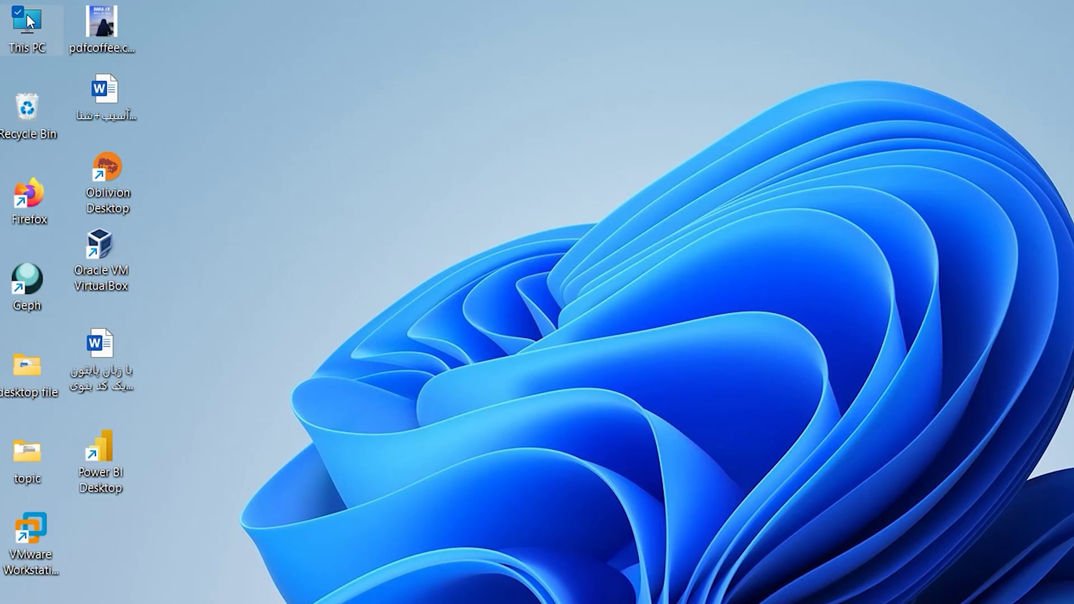
Launch WSA-pacman-v1.5.0-installer.exe from the Downloads folder
{"action": "double_click", "coordinate": [29, 21]}
{"action": "left_click", "coordinate": [73, 311]}
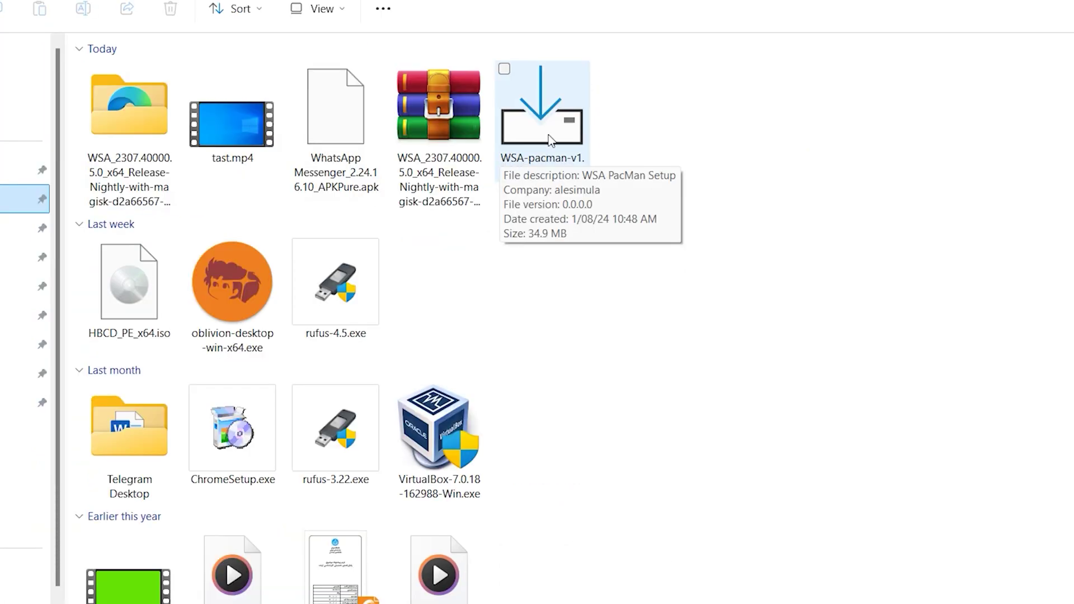
{"action": "left_click", "coordinate": [554, 130]}
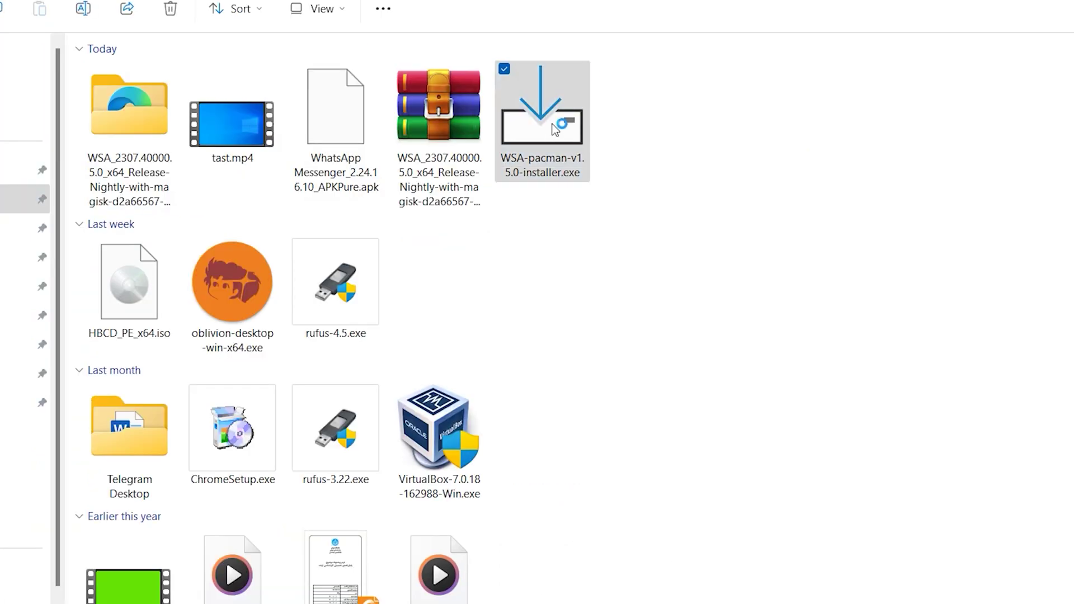
{"action": "double_click", "coordinate": [555, 130]}
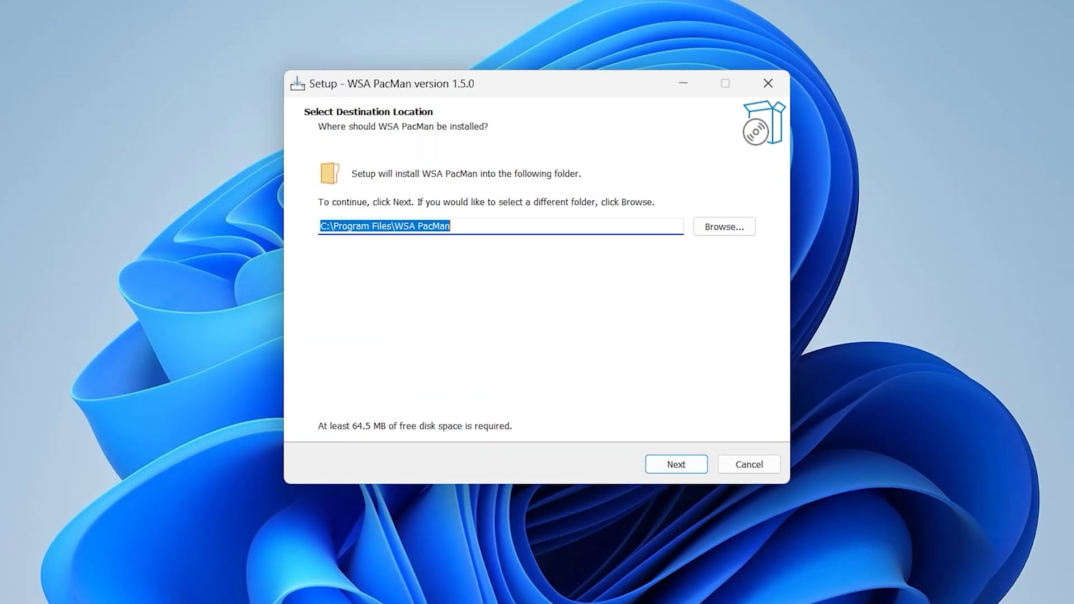
Install WSA PacMan 1.5.0 into C:\Program Files\WSA PacMan with defaults and finish the wizard
{"action": "left_click", "coordinate": [674, 464]}
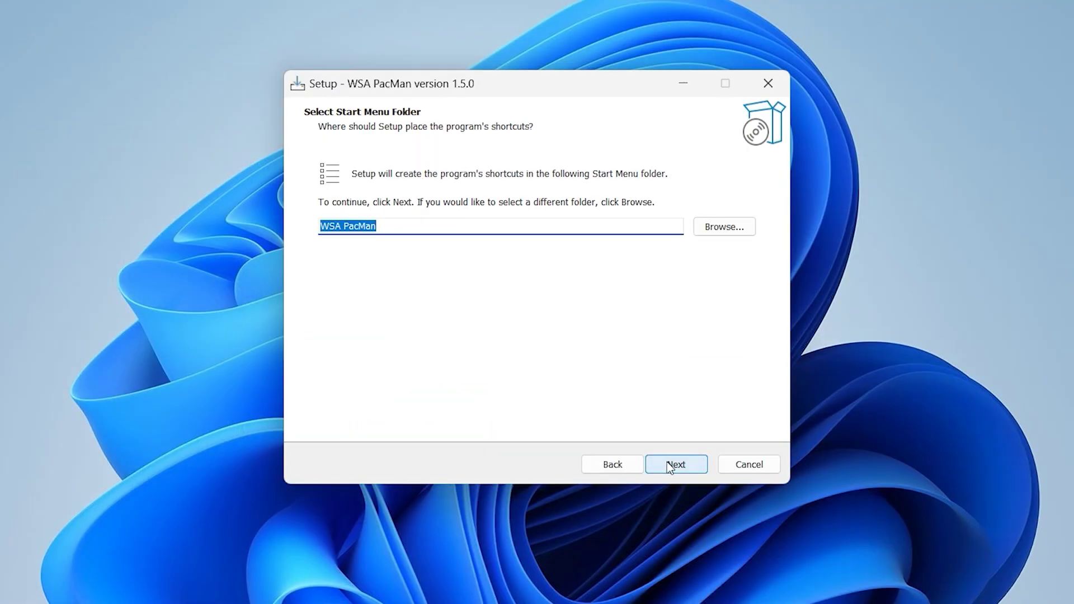
{"action": "left_click", "coordinate": [671, 466]}
{"action": "left_click", "coordinate": [674, 466]}
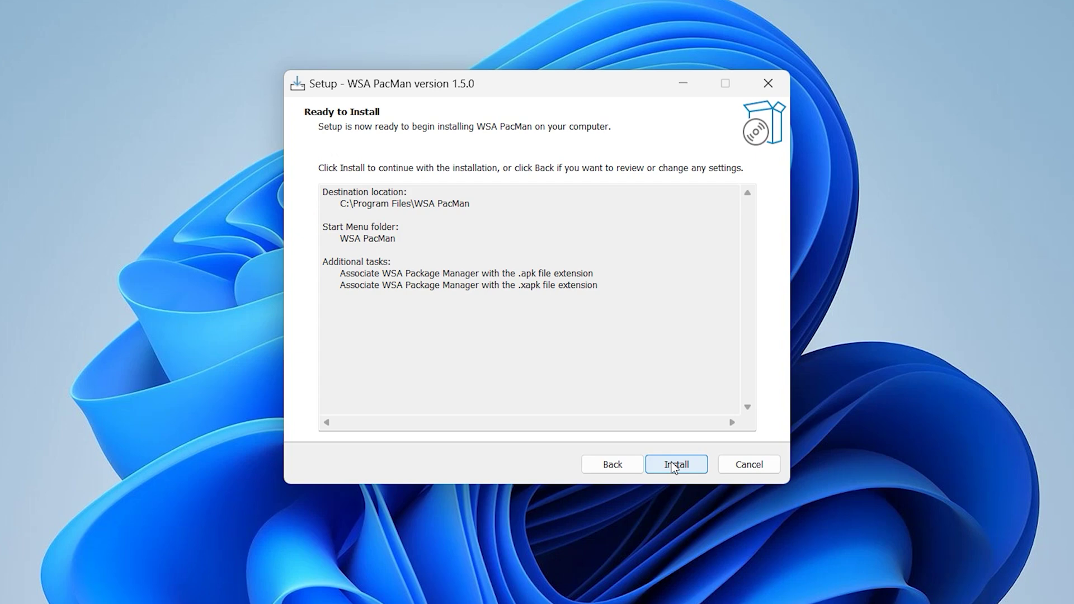
{"action": "left_click", "coordinate": [673, 464]}
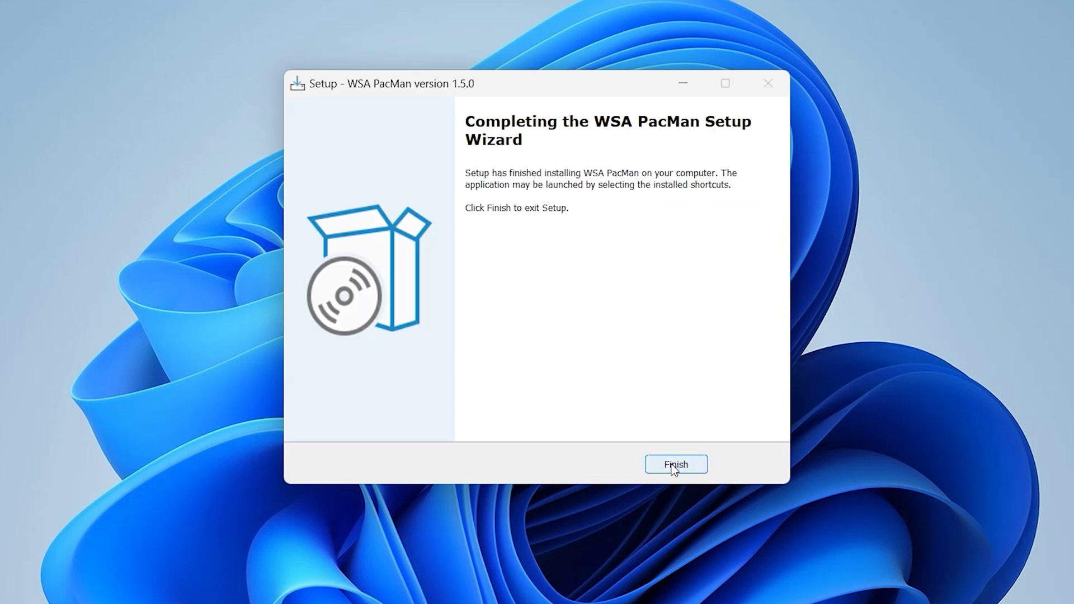
{"action": "left_click", "coordinate": [673, 465]}
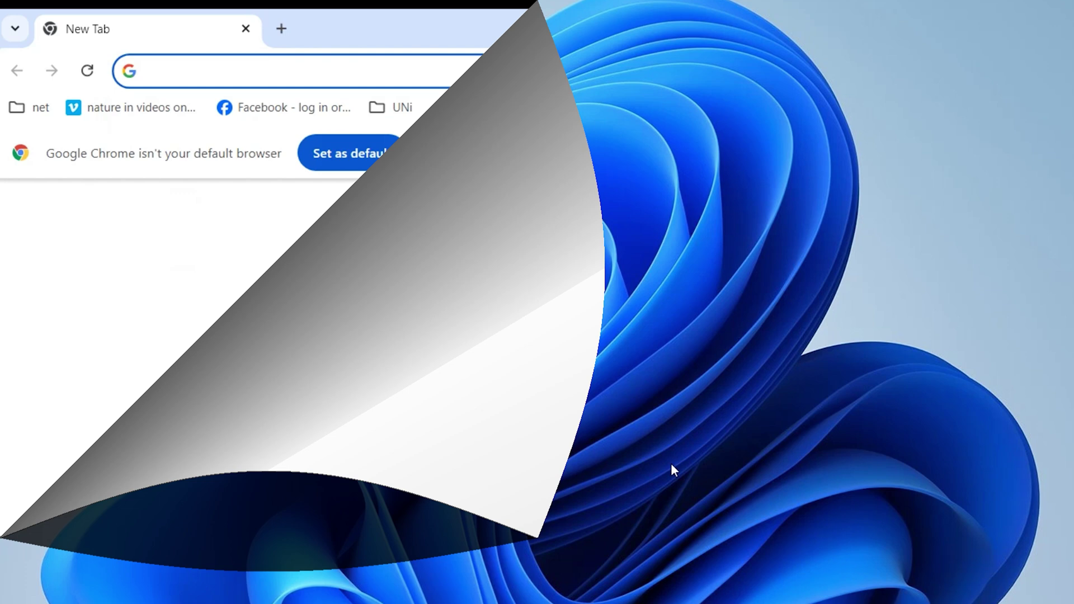
Load the apkpure.com site from the address-bar suggestion
{"action": "type", "text": "ak"}
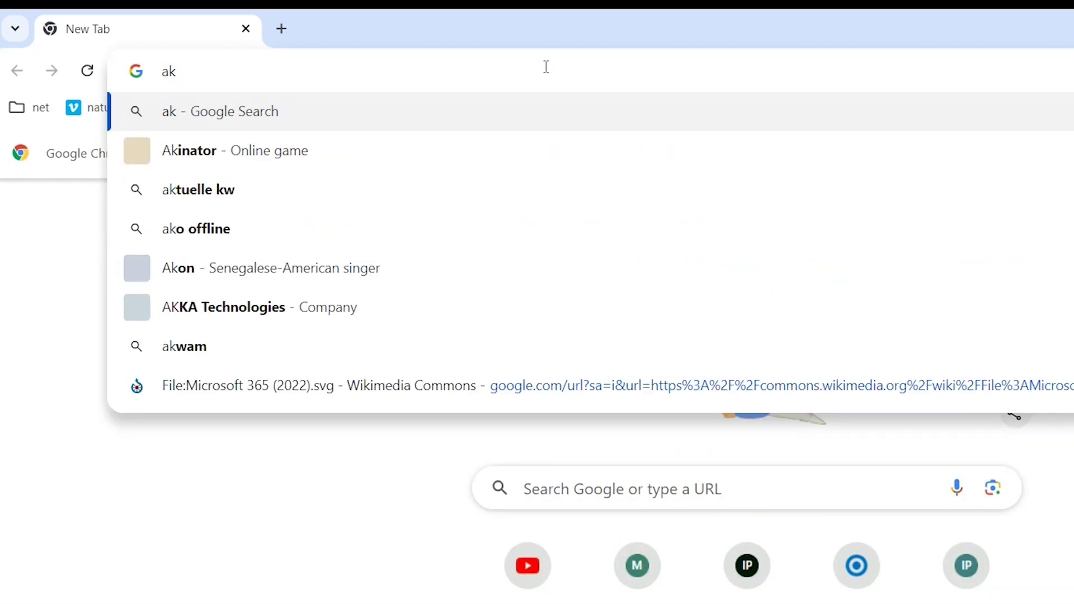
{"action": "key", "text": "BackSpace"}
{"action": "key", "text": "Right"}
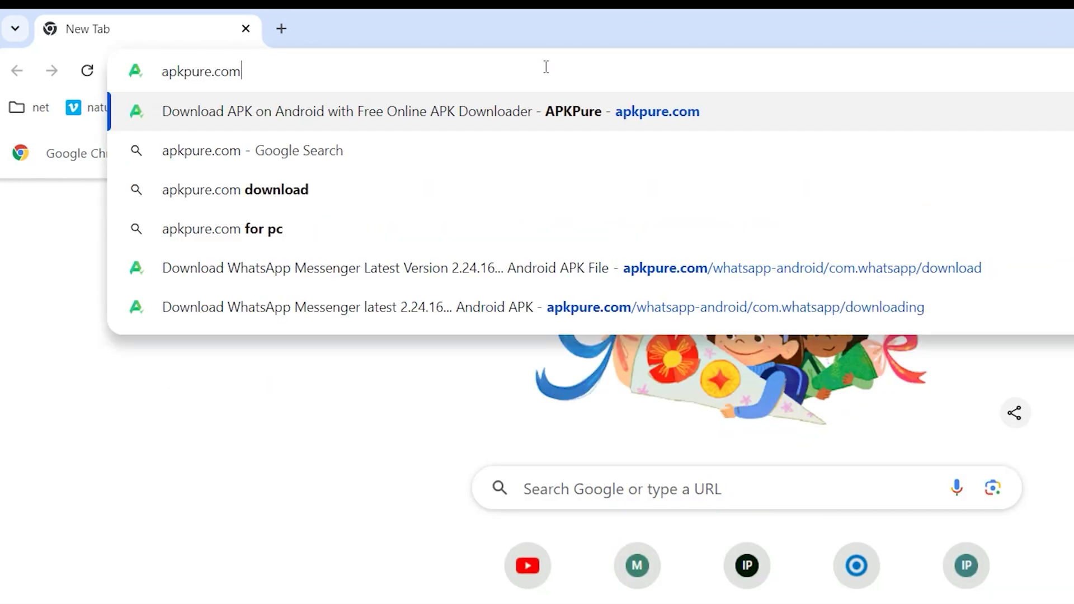
{"action": "key", "text": "Return"}
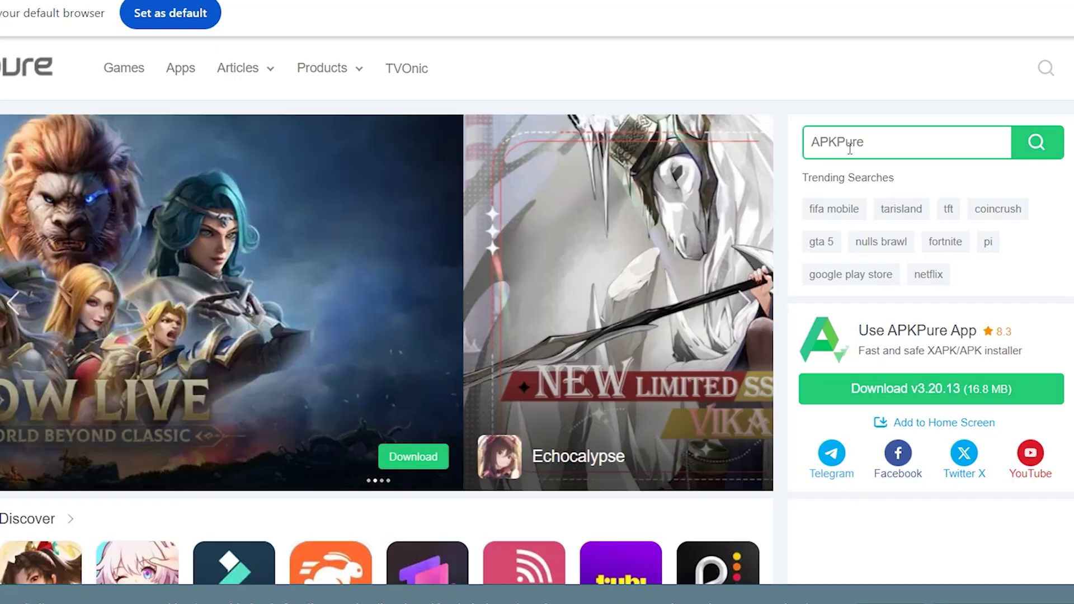
Search APKPure for WhatsApp Messenger and download its 57.0 MB APK past the ad
{"action": "type", "text": "whats"}
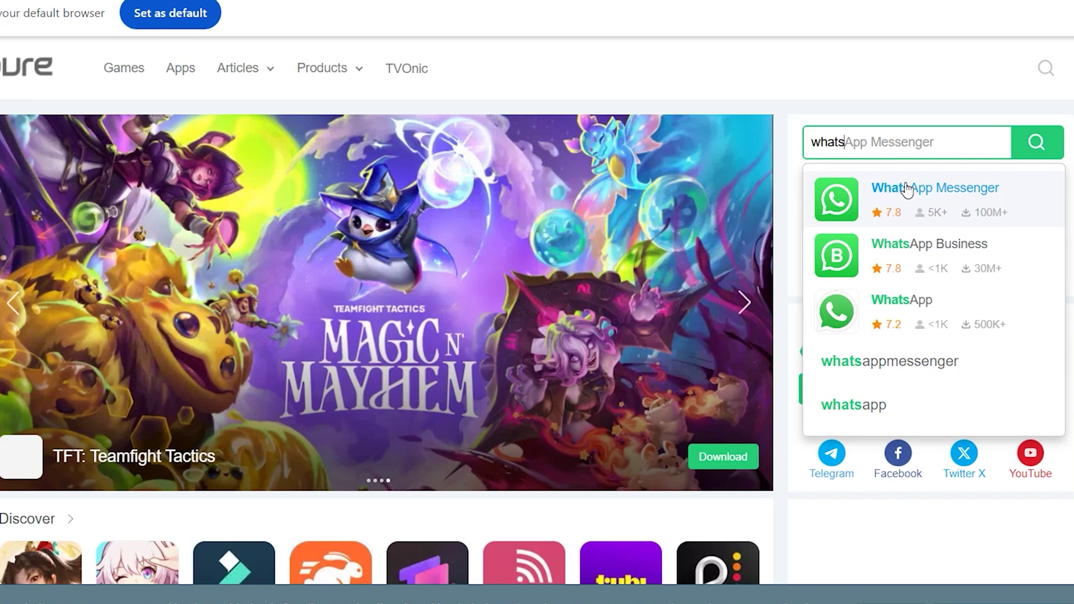
{"action": "left_click", "coordinate": [873, 216]}
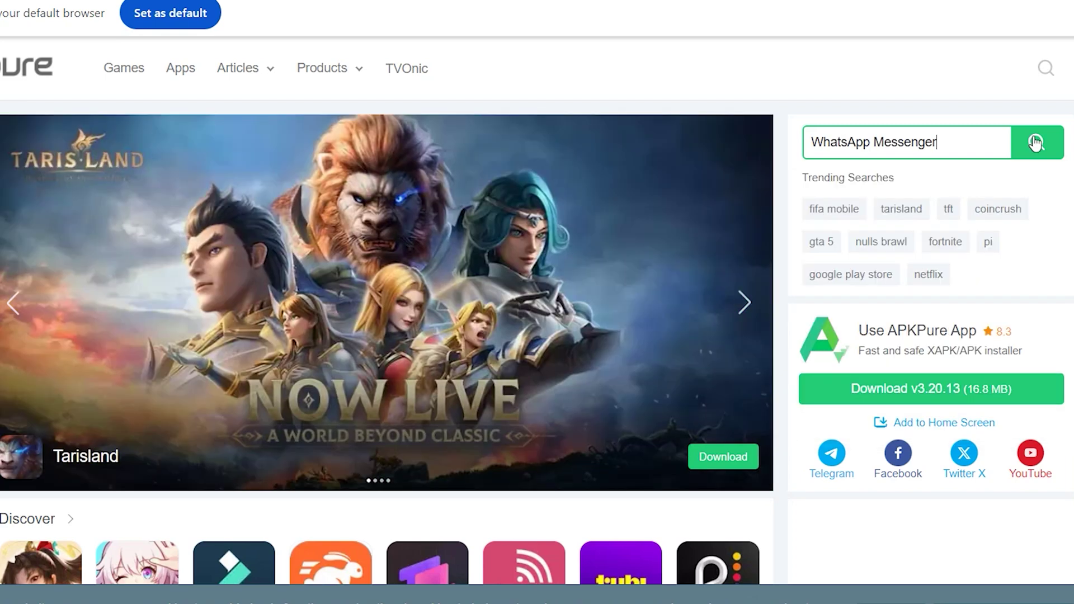
{"action": "left_click", "coordinate": [1033, 136]}
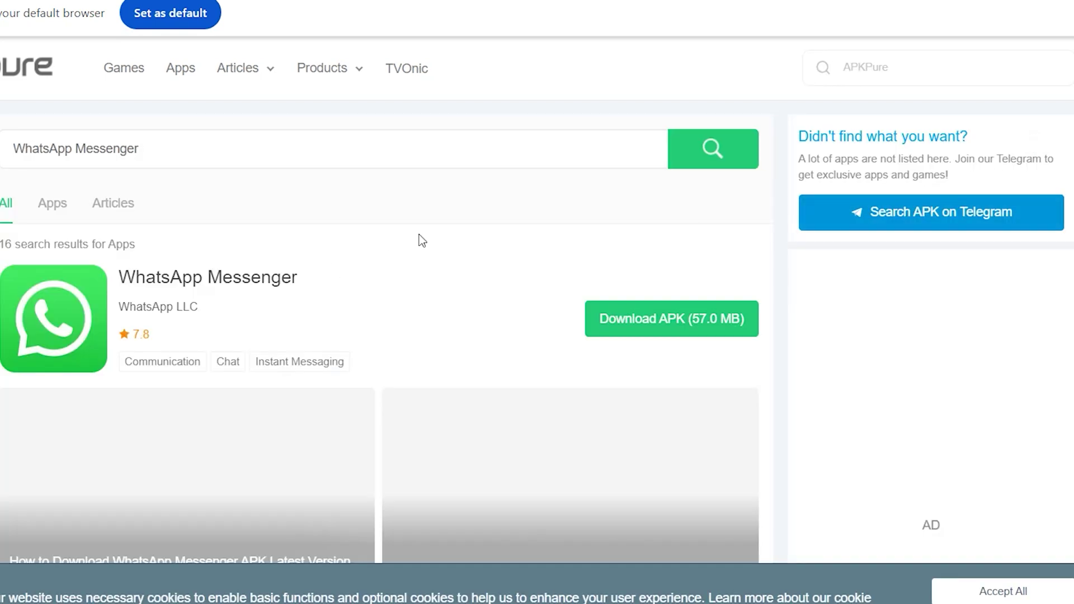
{"action": "scroll", "coordinate": [571, 290], "scroll_direction": "down", "scroll_amount": 10}
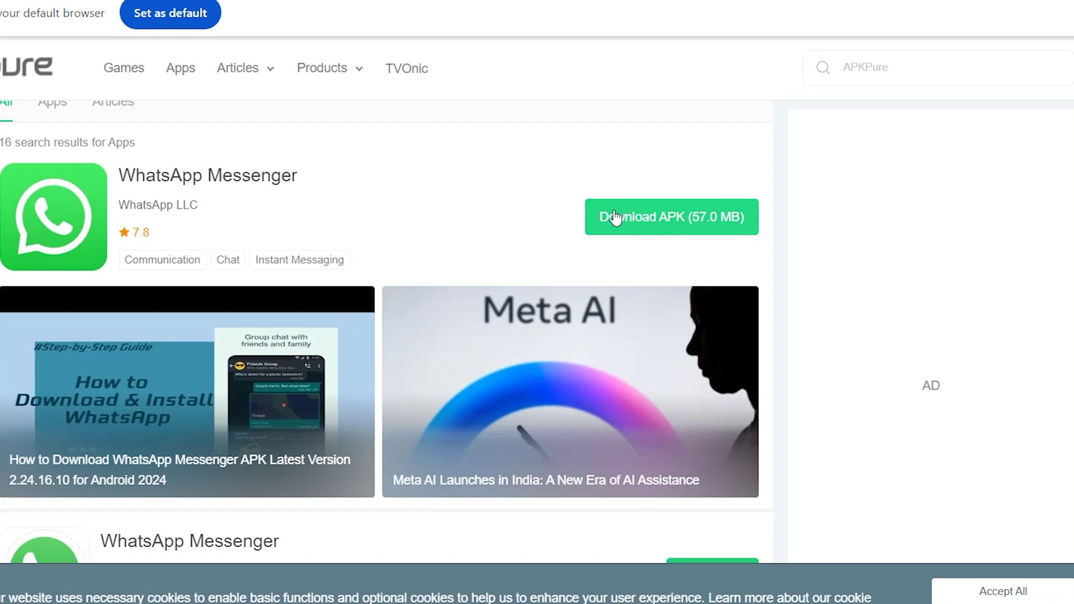
{"action": "left_click", "coordinate": [673, 217]}
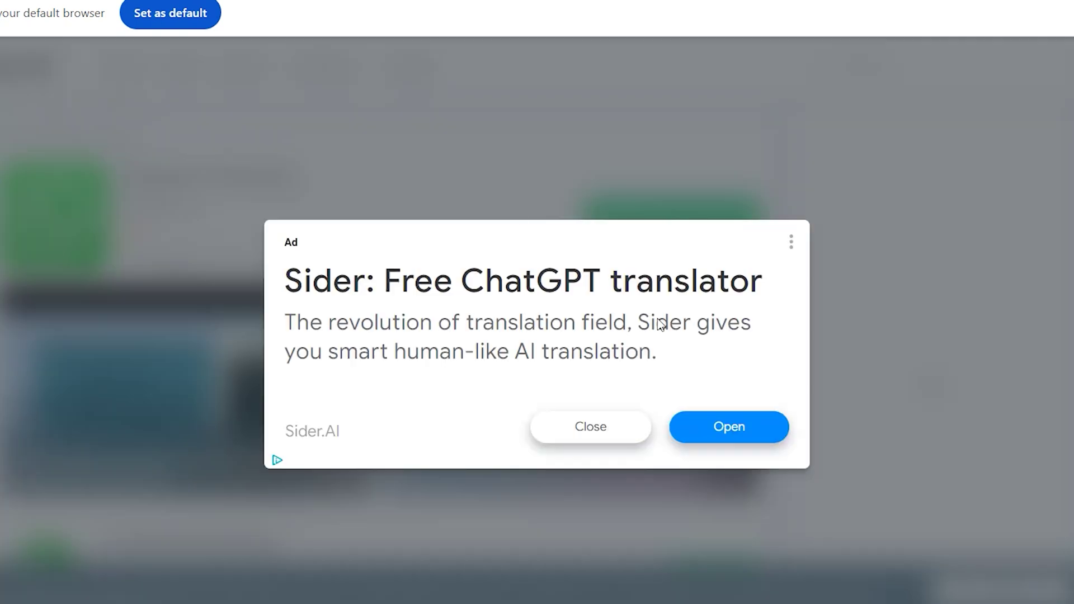
{"action": "left_click", "coordinate": [593, 426]}
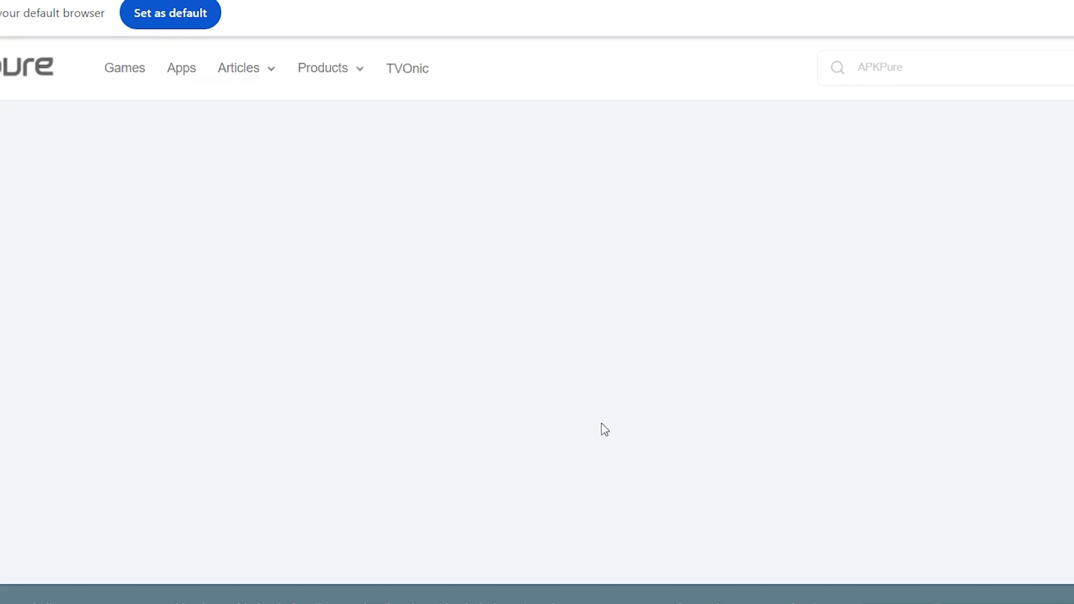
{"action": "scroll", "coordinate": [562, 257], "scroll_direction": "down", "scroll_amount": 10}
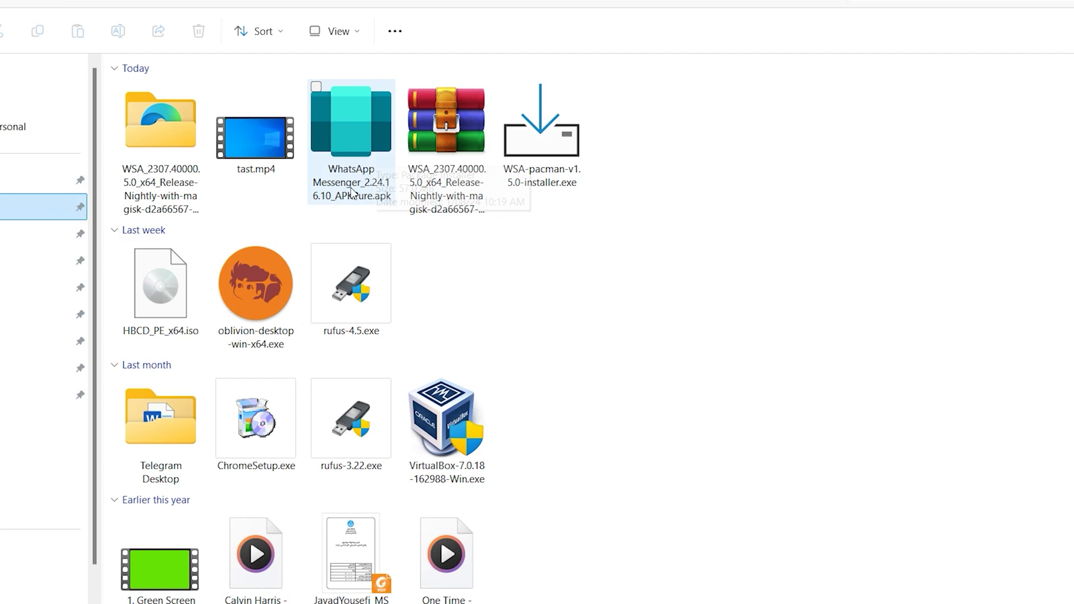
Open the WhatsApp APK and always allow ADB debugging from this computer
{"action": "double_click", "coordinate": [351, 121]}
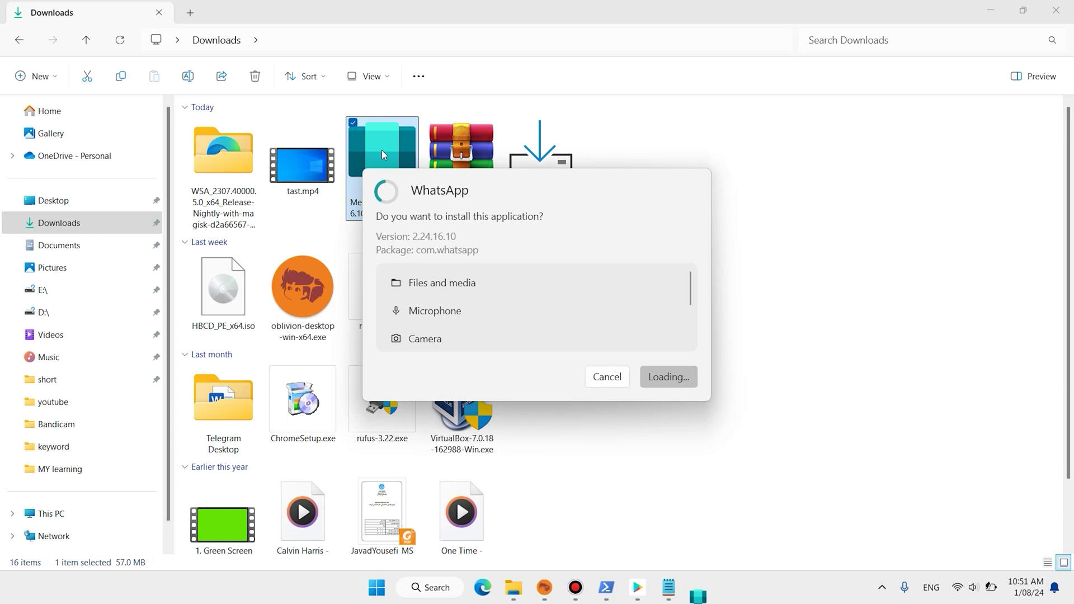
{"action": "left_click", "coordinate": [992, 8]}
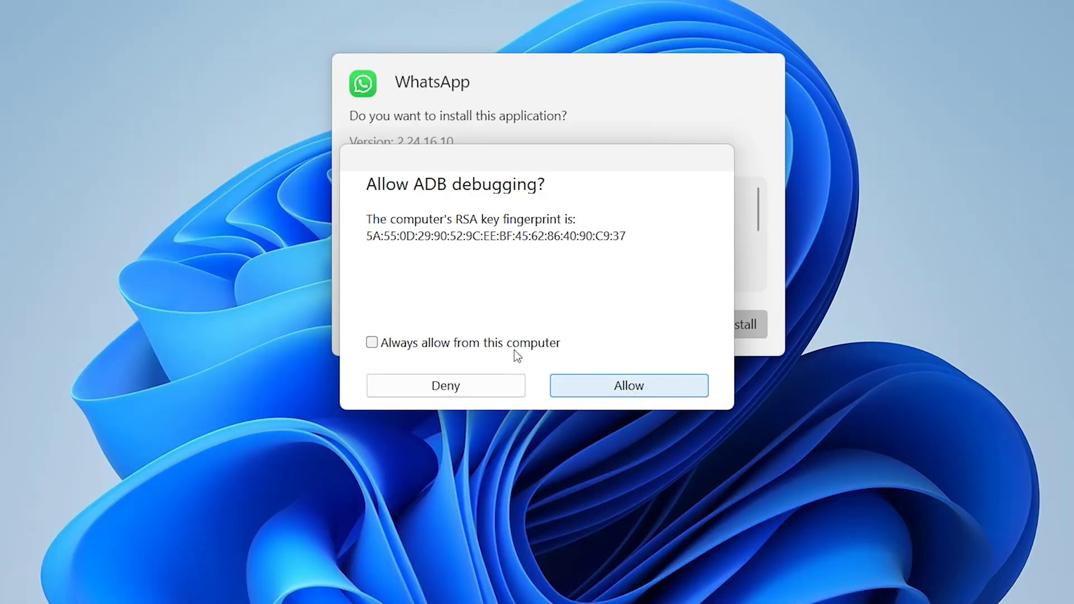
{"action": "left_click", "coordinate": [413, 344]}
{"action": "left_click", "coordinate": [628, 386]}
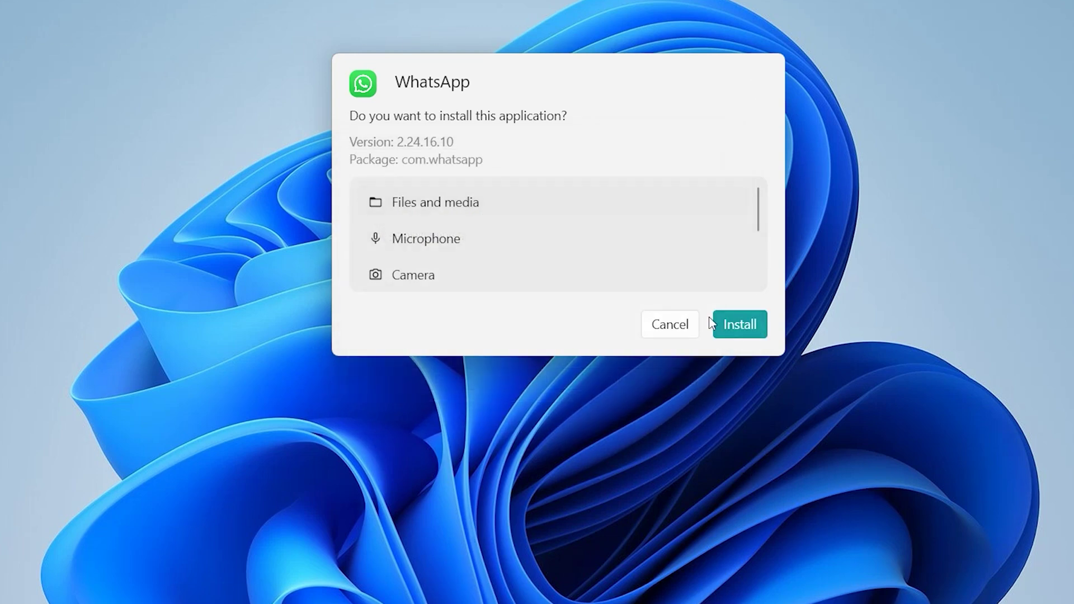
Install WhatsApp 2.24.16.10 with a desktop shortcut and open it
{"action": "left_click", "coordinate": [741, 327]}
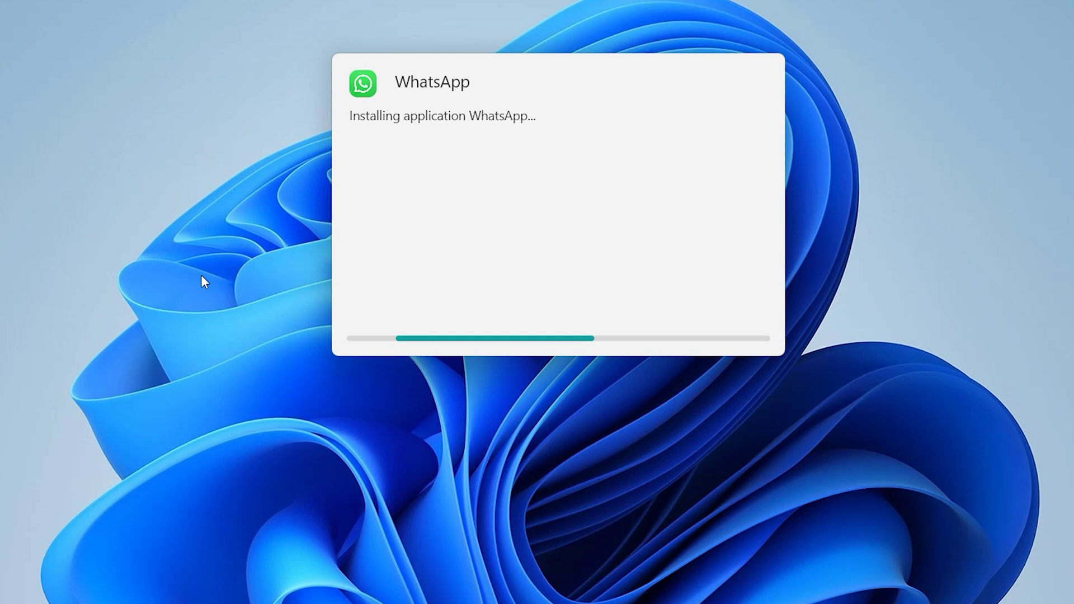
{"action": "left_click", "coordinate": [363, 147]}
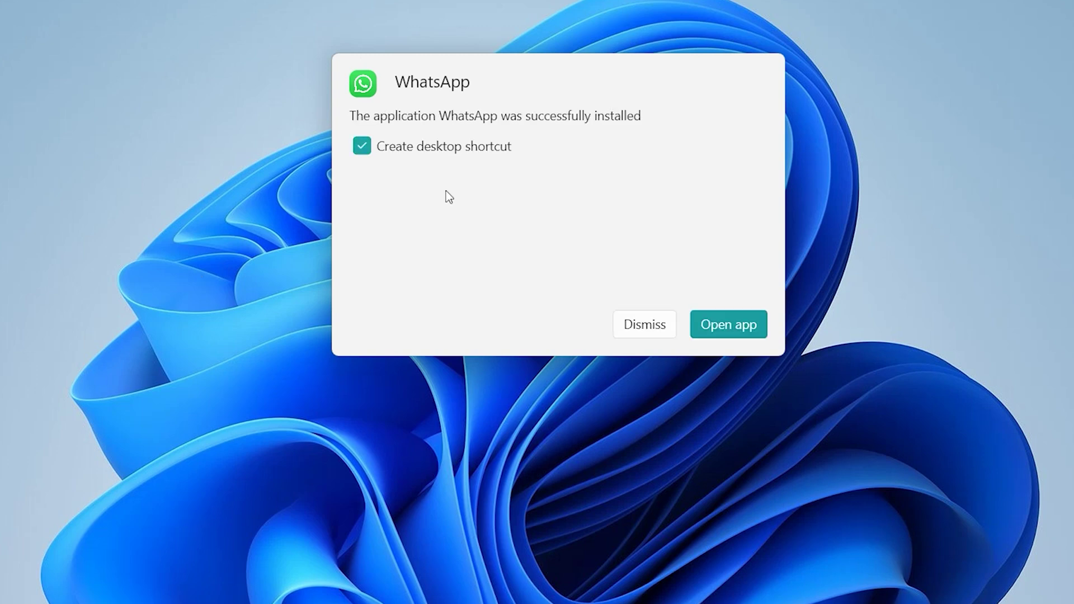
{"action": "left_click", "coordinate": [726, 325]}
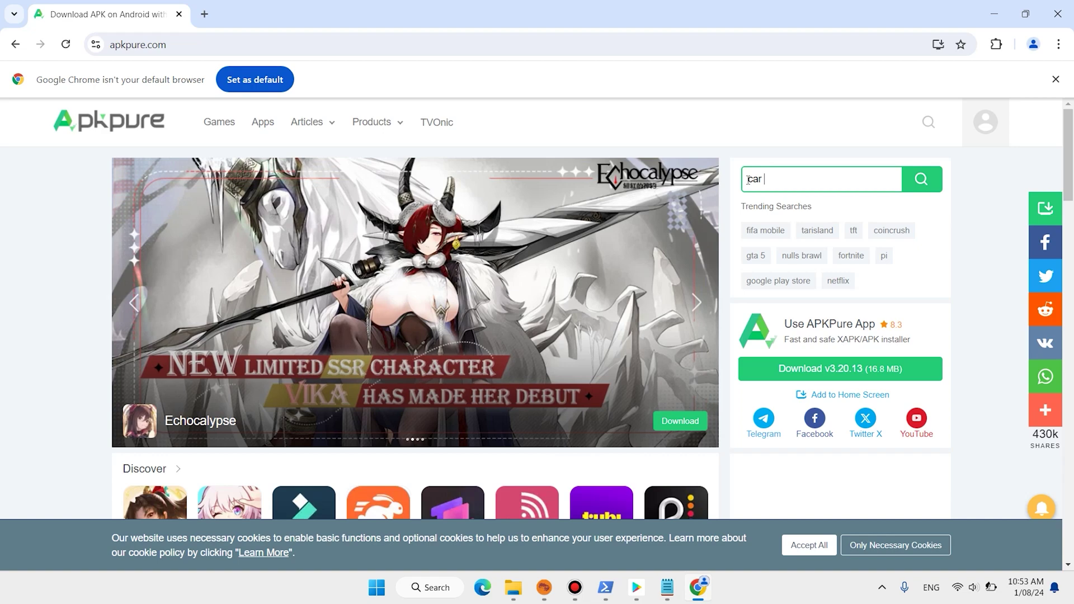
Search APKPure for 'games', then install the downloaded Driving Sim 2021 1.04 APK from Downloads
{"action": "type", "text": "games"}
{"action": "left_click", "coordinate": [822, 287]}
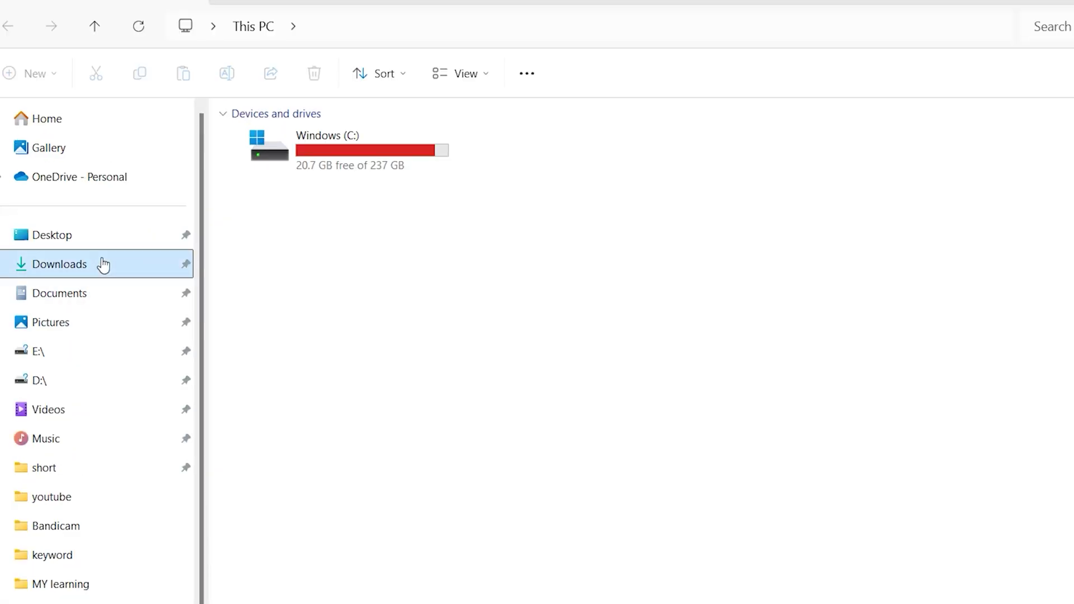
{"action": "left_click", "coordinate": [104, 265]}
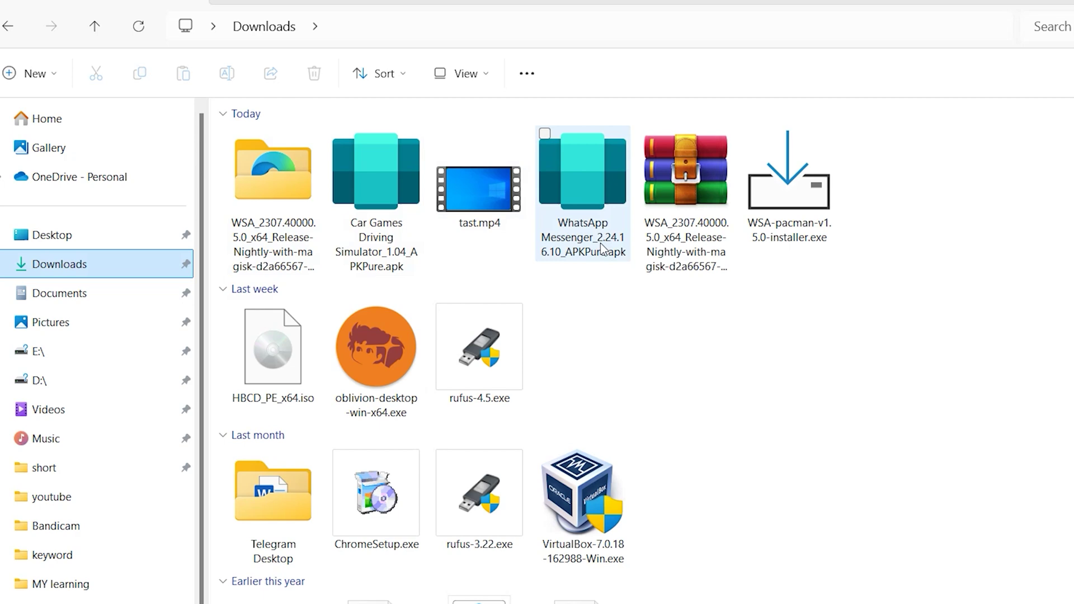
{"action": "double_click", "coordinate": [385, 176]}
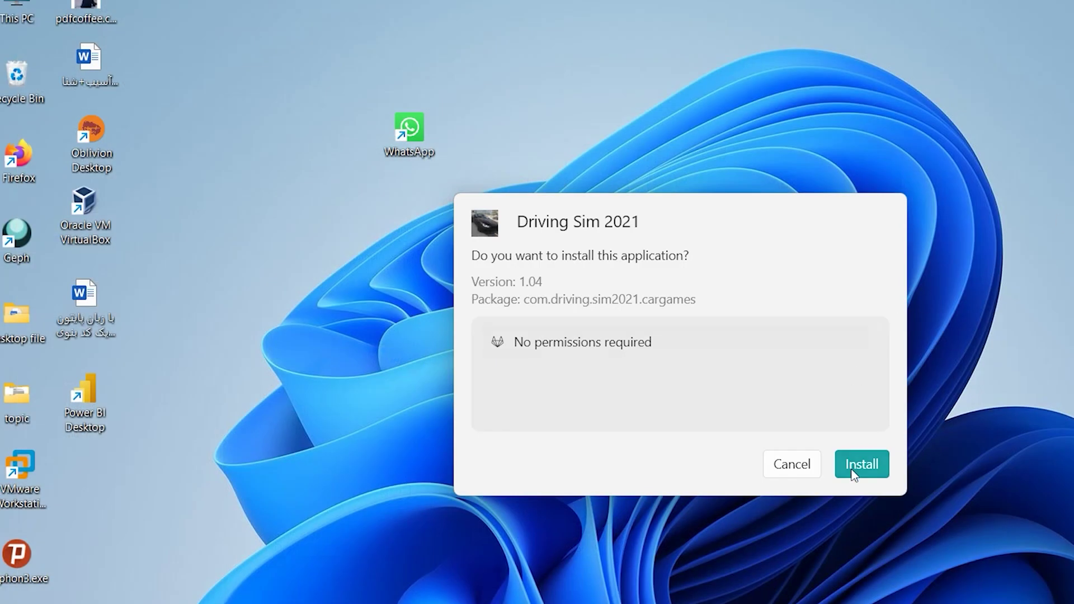
{"action": "left_click", "coordinate": [860, 463]}
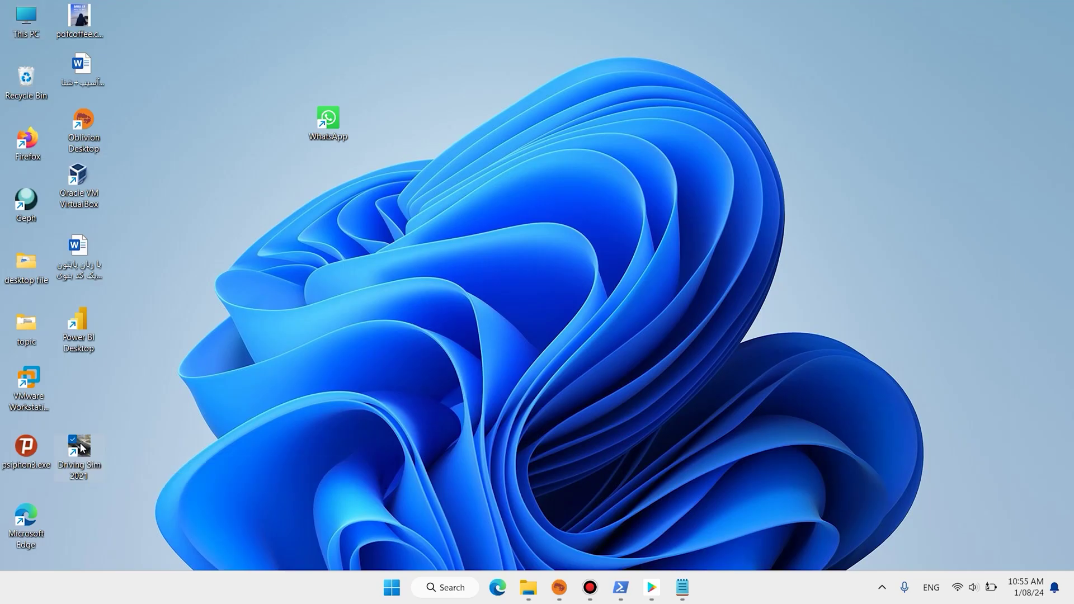
Rearrange the desktop shortcuts, restart Windows, then launch Driving Sim 2021 and WhatsApp
{"action": "left_click_drag", "start_coordinate": [81, 447], "coordinate": [416, 140]}
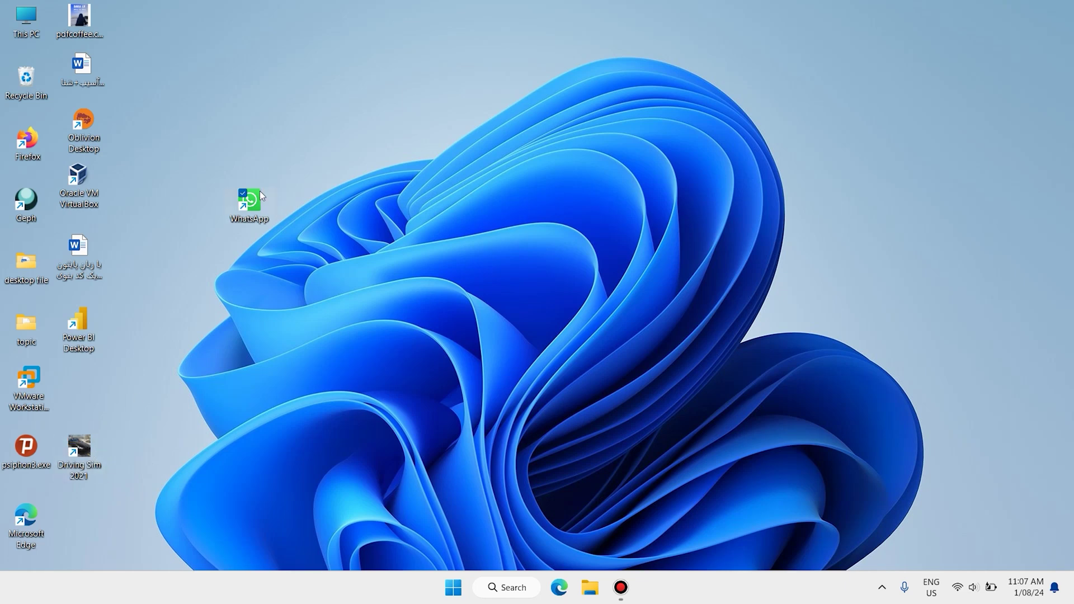
{"action": "key", "text": "super"}
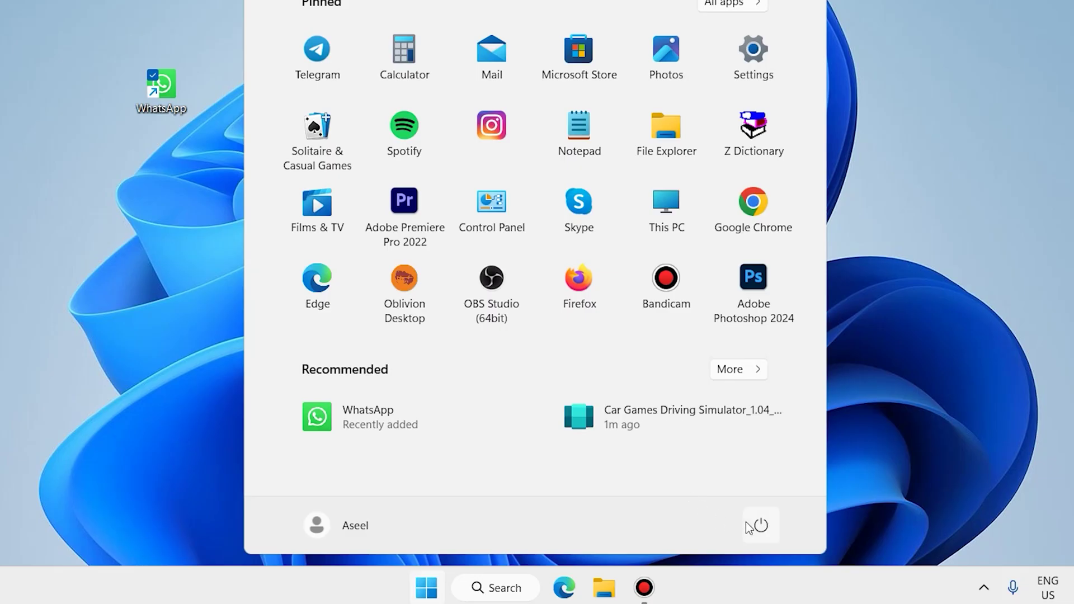
{"action": "left_click", "coordinate": [710, 539]}
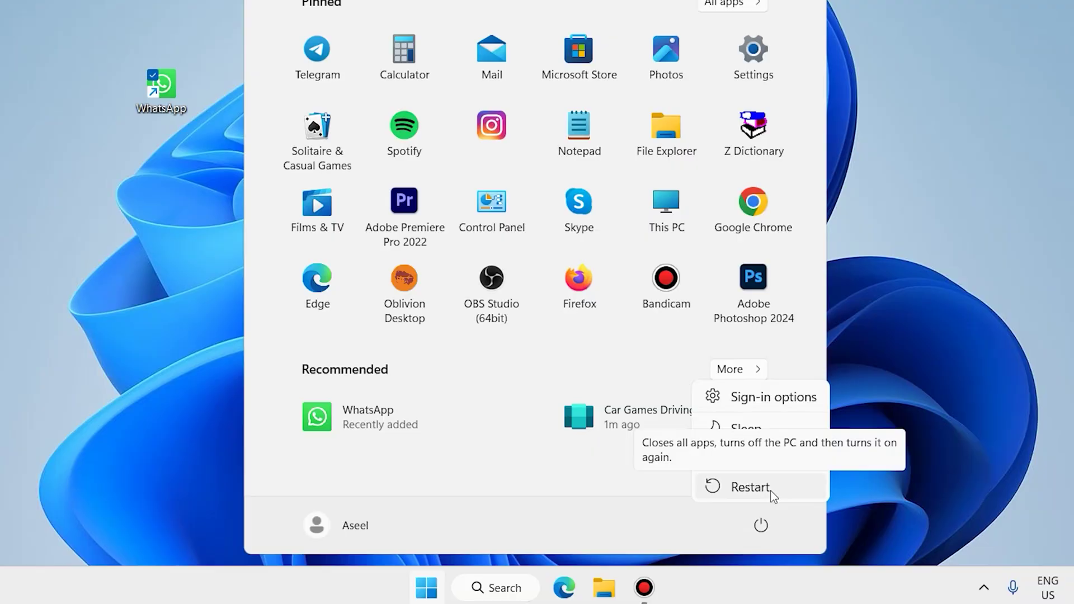
{"action": "left_click", "coordinate": [749, 487]}
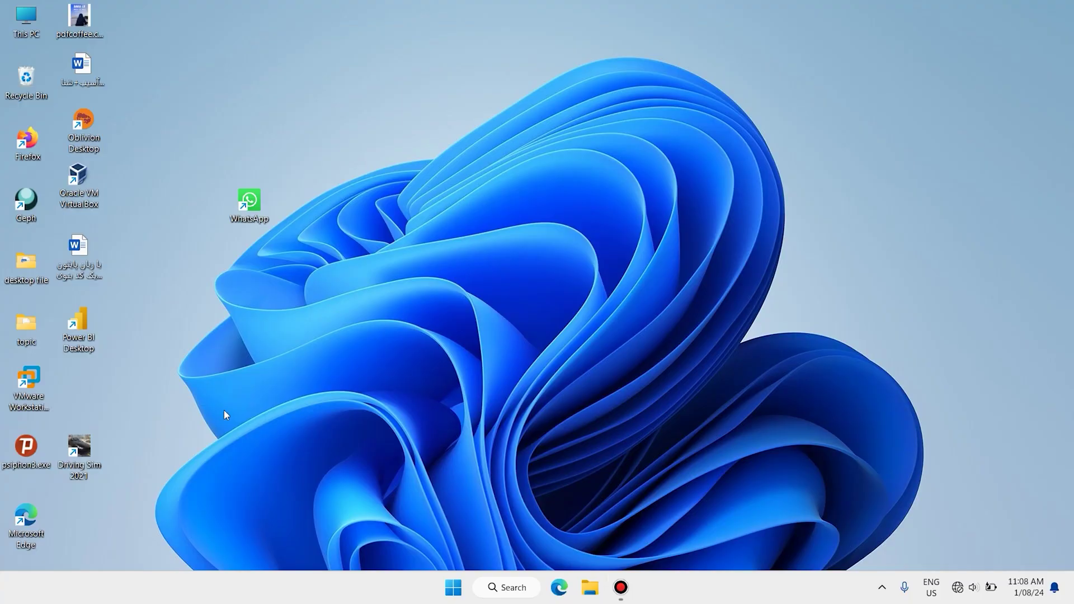
{"action": "double_click", "coordinate": [88, 449]}
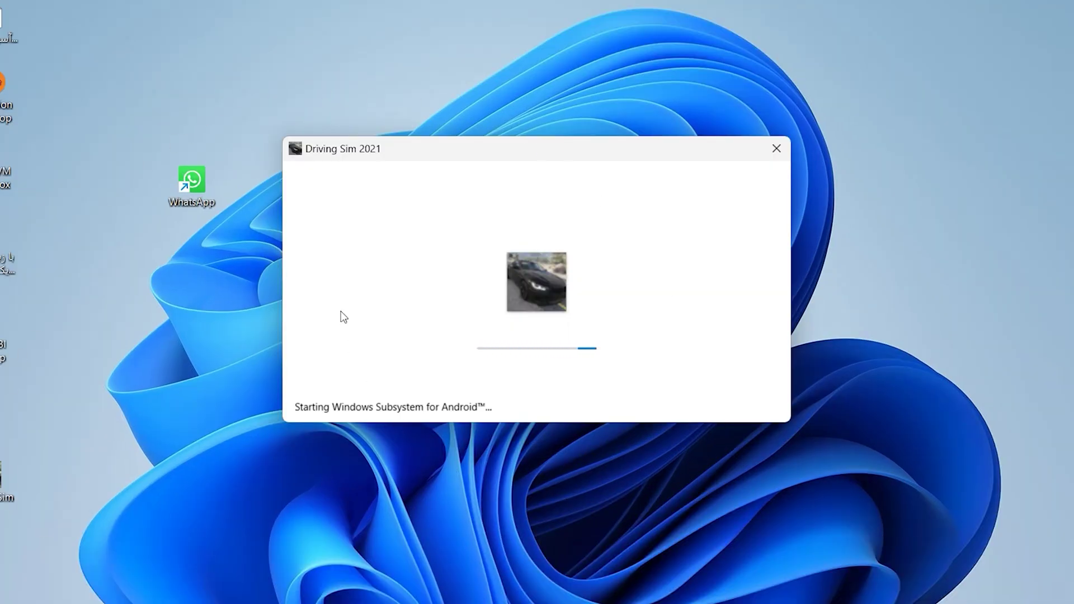
{"action": "double_click", "coordinate": [201, 185]}
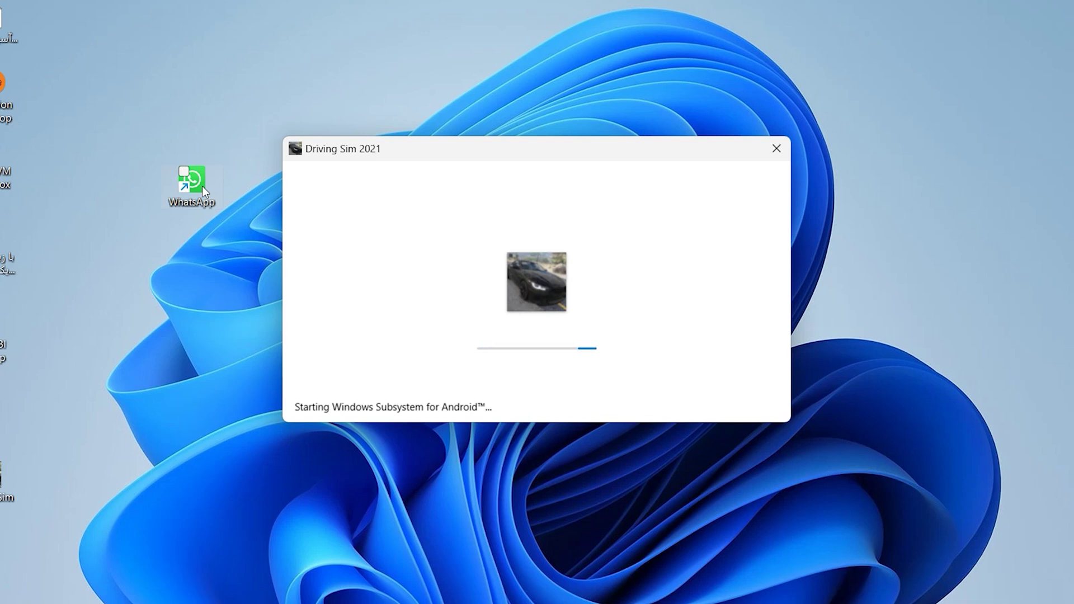